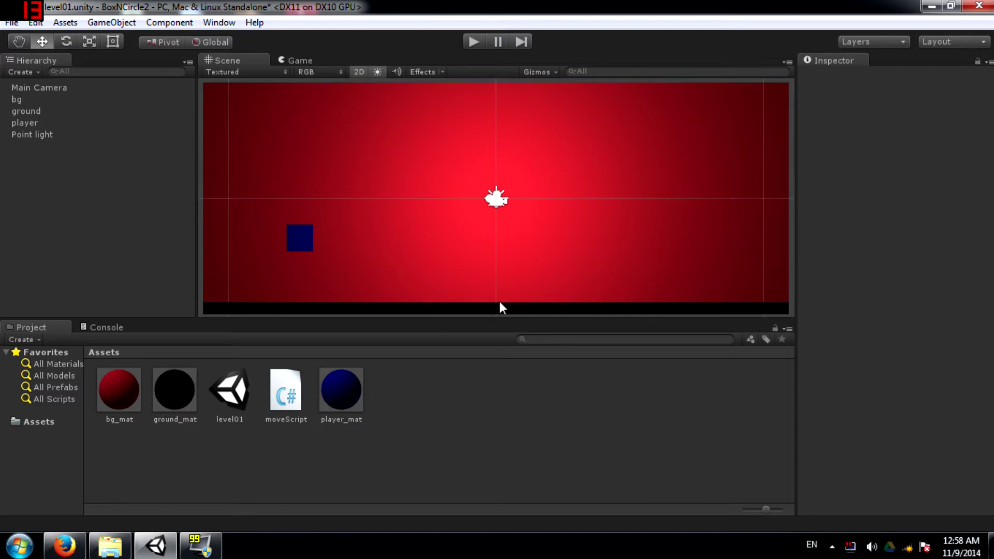
Review the component properties of the ground, player, Main Camera and Point light objects.
left_click(370, 150)
left_click(60, 111)
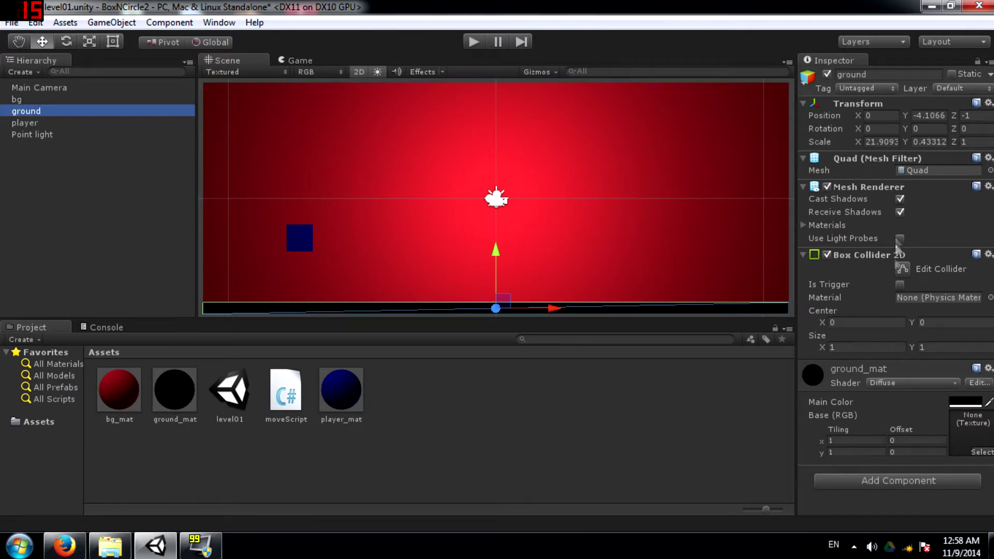
left_click(51, 122)
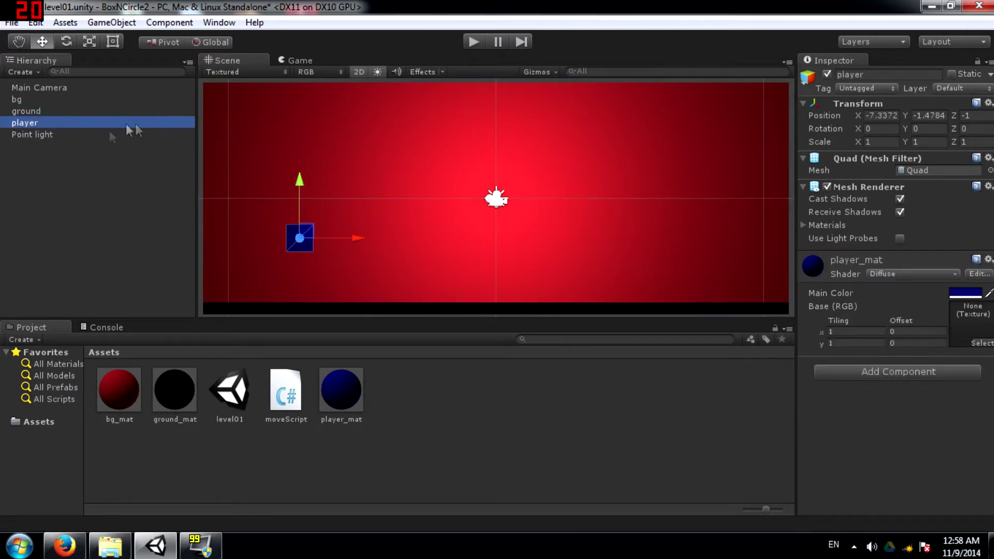
left_click(47, 87)
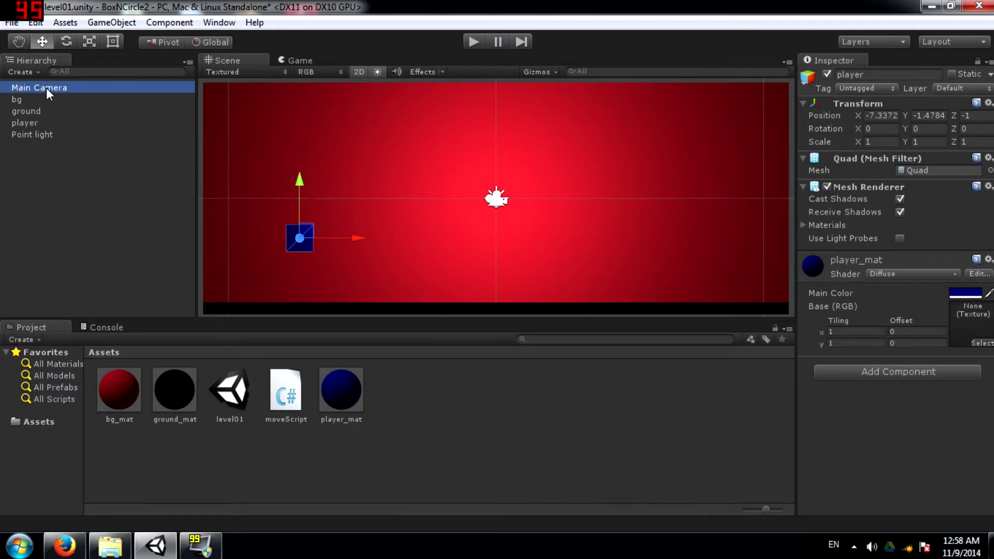
left_click(46, 135)
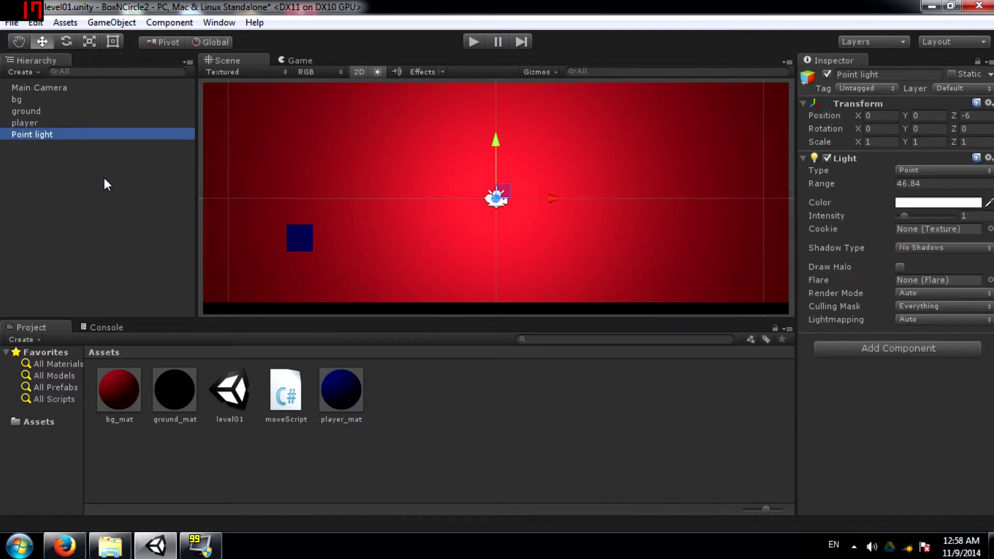
Add a Box Collider 2D component to the player object.
left_click(36, 122)
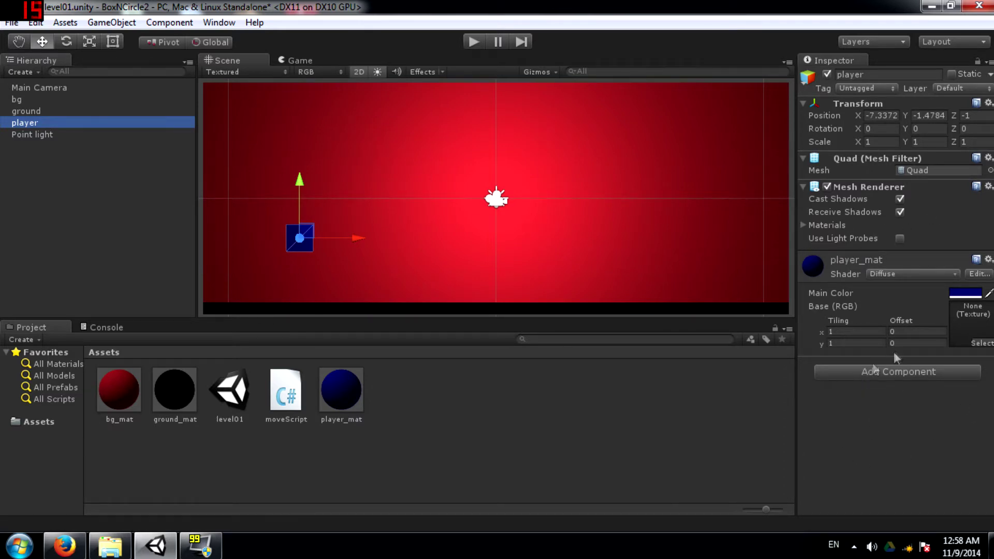
left_click(887, 369)
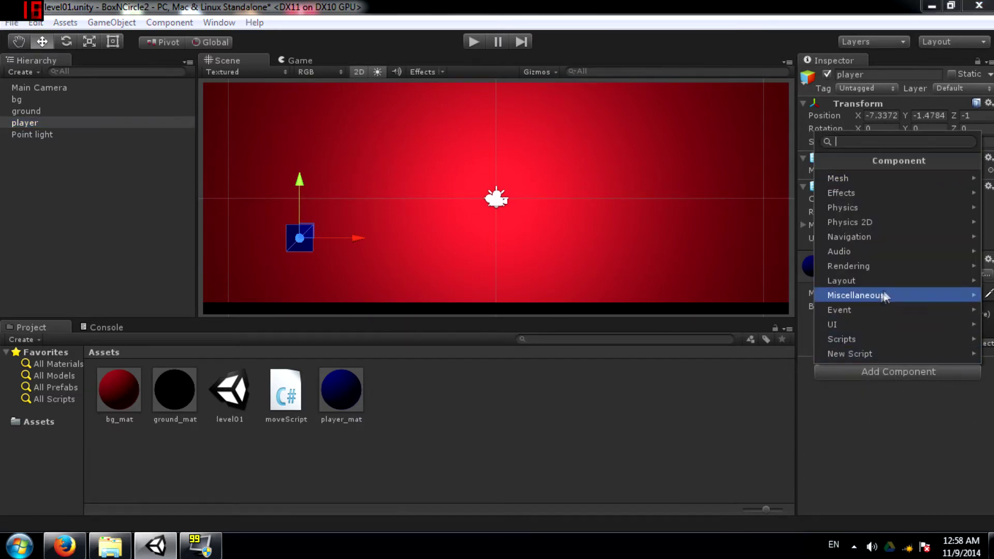
left_click(889, 221)
left_click(884, 206)
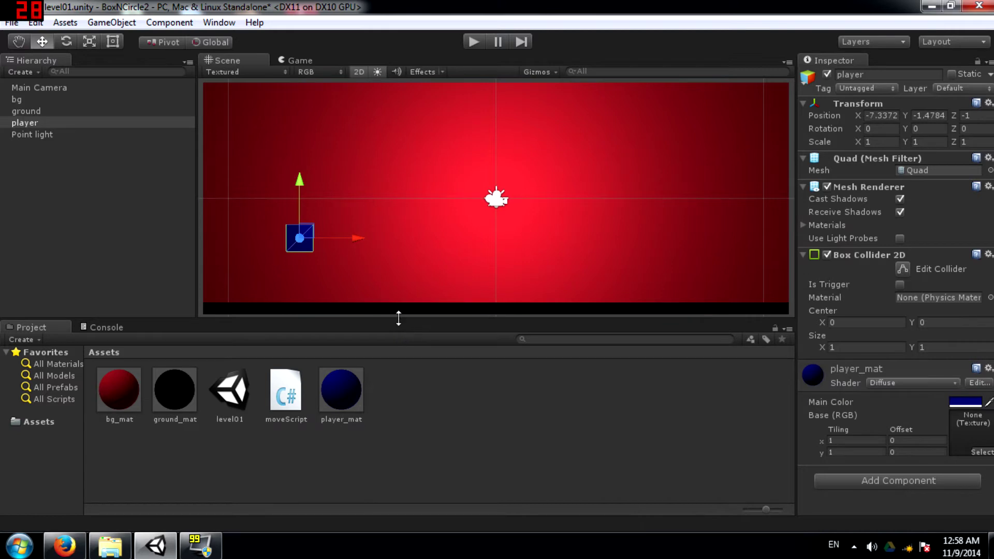
Add a Rigidbody 2D component to the player object.
left_click(891, 480)
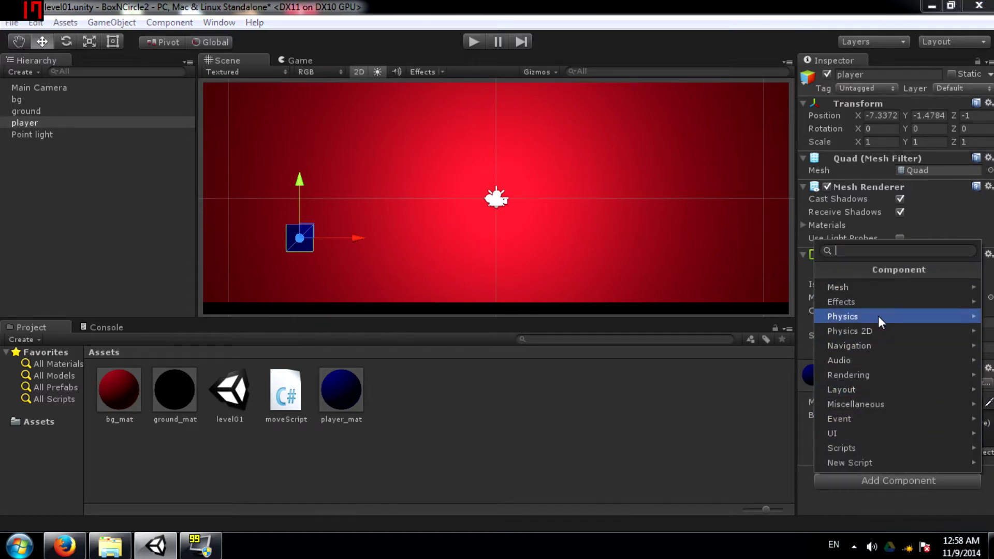
left_click(871, 328)
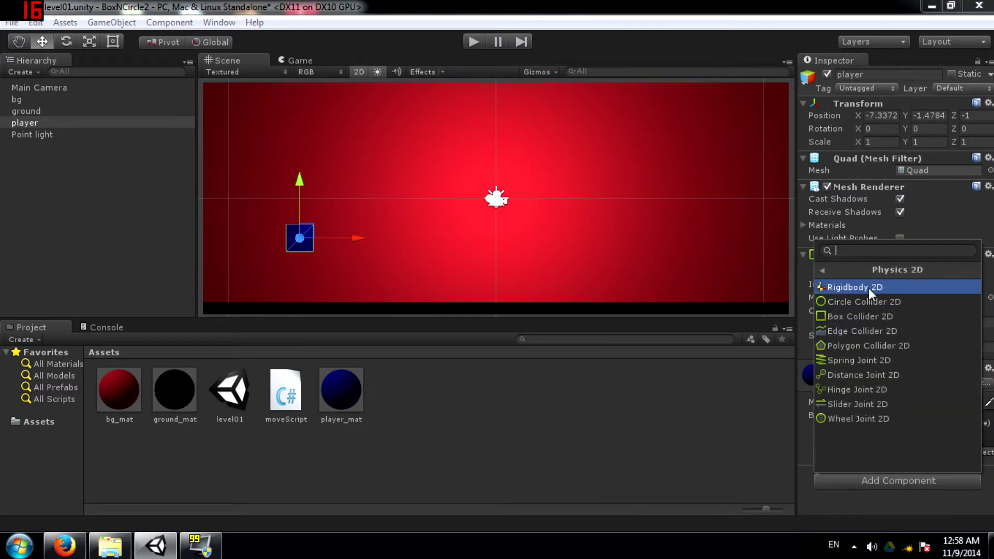
left_click(869, 288)
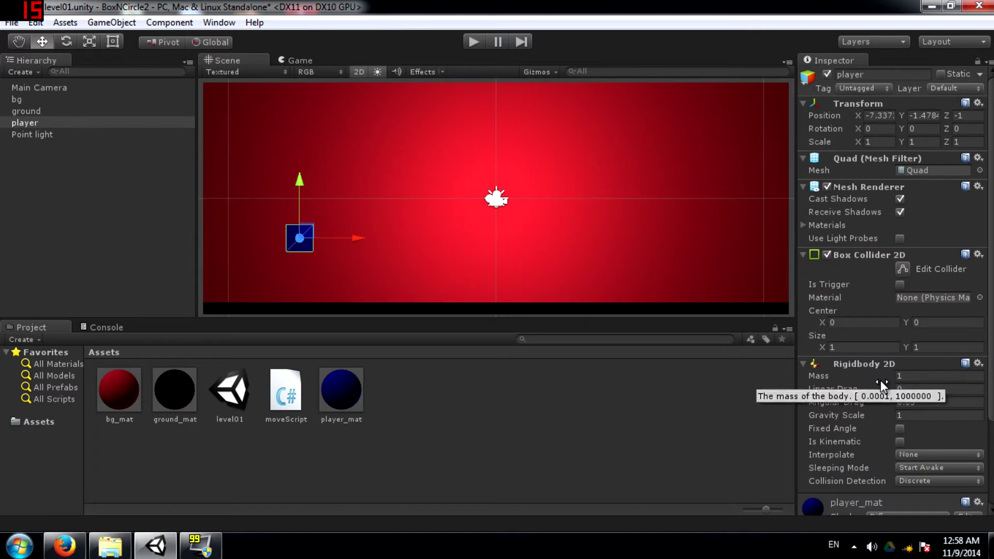
Run the game to test how the player falls onto the ground, and stop it.
scroll(898, 323, "down", 4)
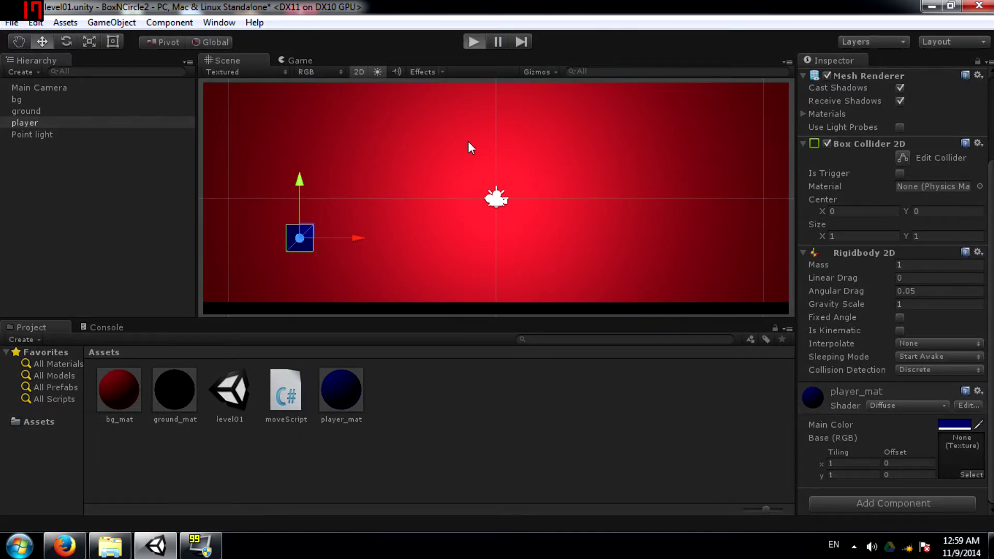
key("ctrl+p")
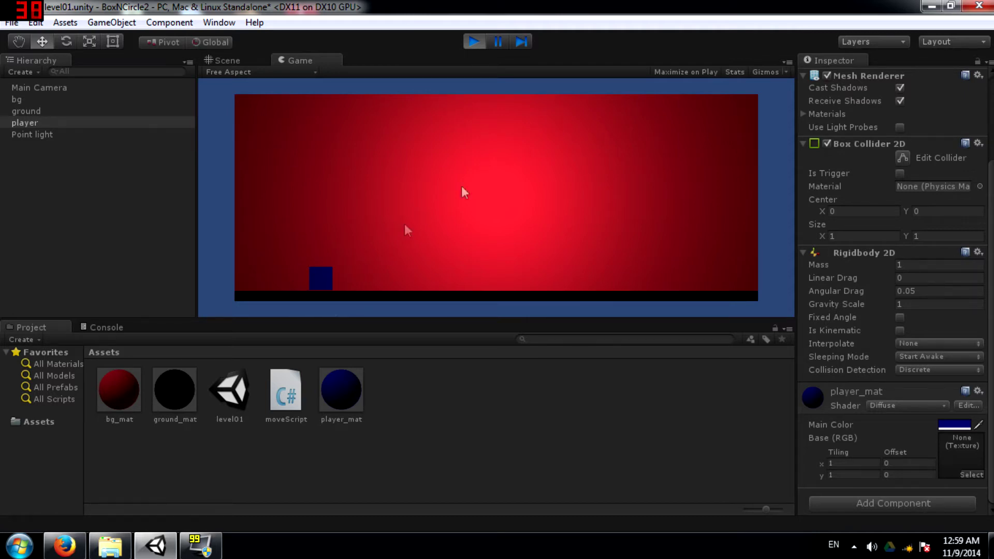
left_click(472, 42)
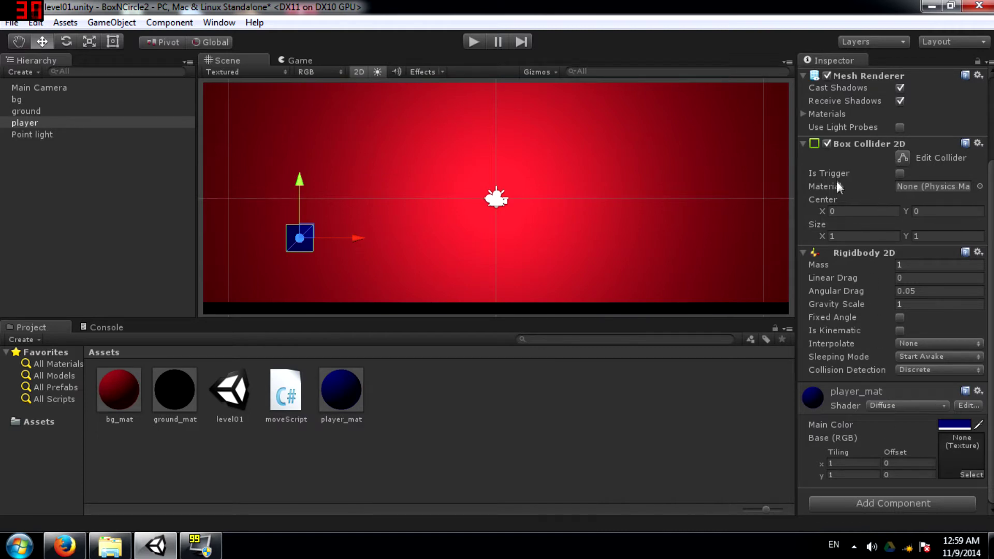
Try enlarging the player's Box Collider 2D freehand in the scene, and undo the resizing.
left_click(903, 158)
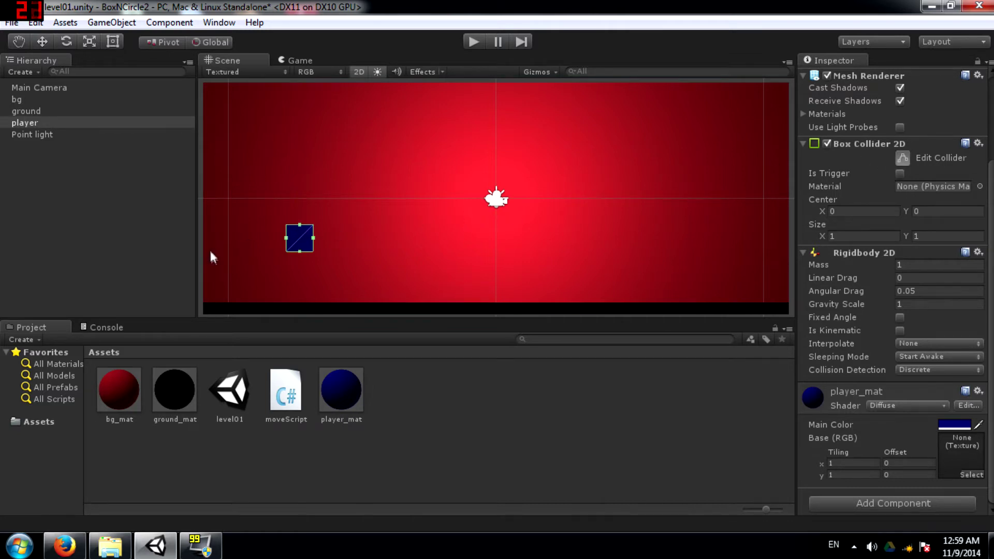
left_click_drag(323, 243, 298, 207)
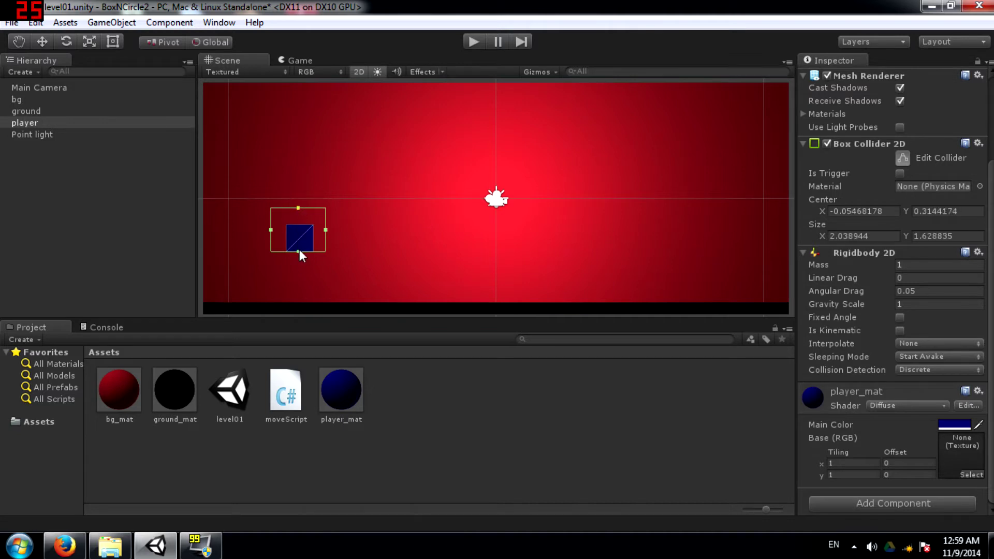
left_click_drag(299, 249, 296, 263)
key("ctrl+z")
key("ctrl+z")
key("ctrl+z")
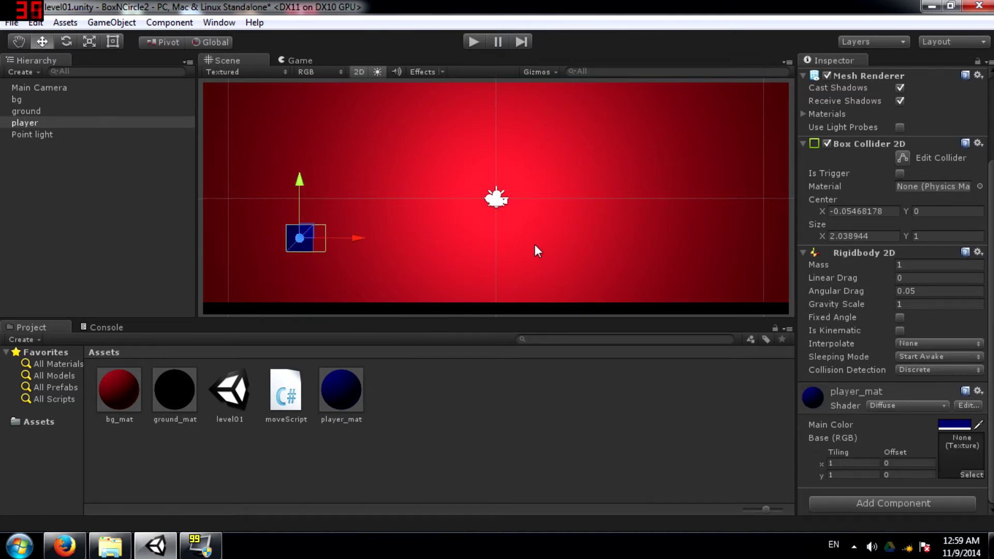
key("ctrl+z")
key("ctrl+z")
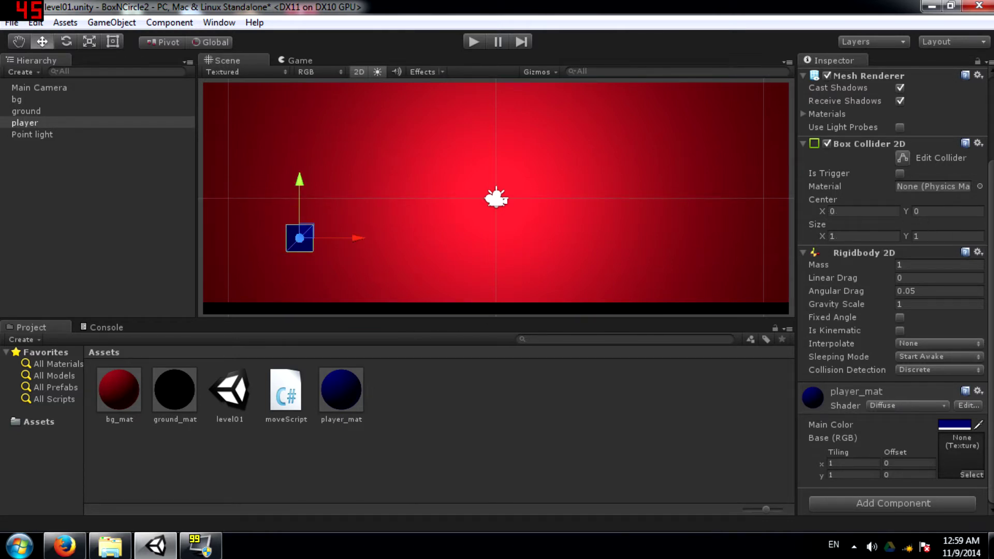
Set the size of the player's Box Collider 2D to X 3 and Y 2 with collider editing enabled.
left_click(860, 236)
left_click(900, 158)
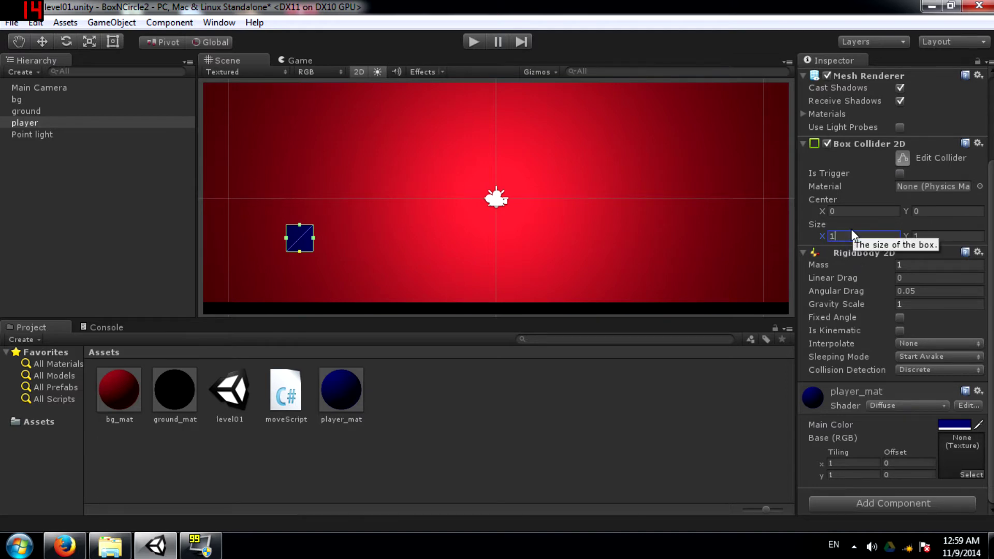
key("BackSpace")
type("3")
key("Tab")
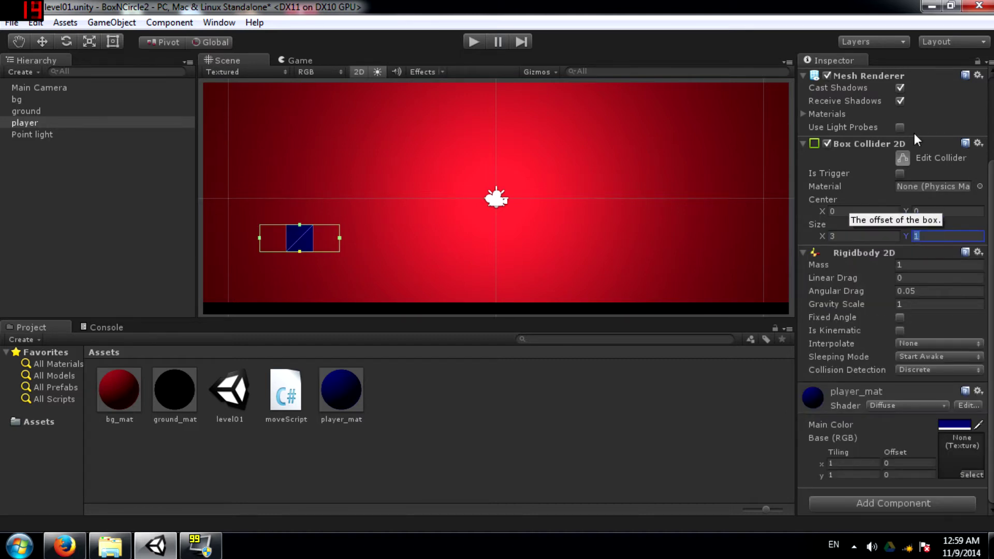
type("2")
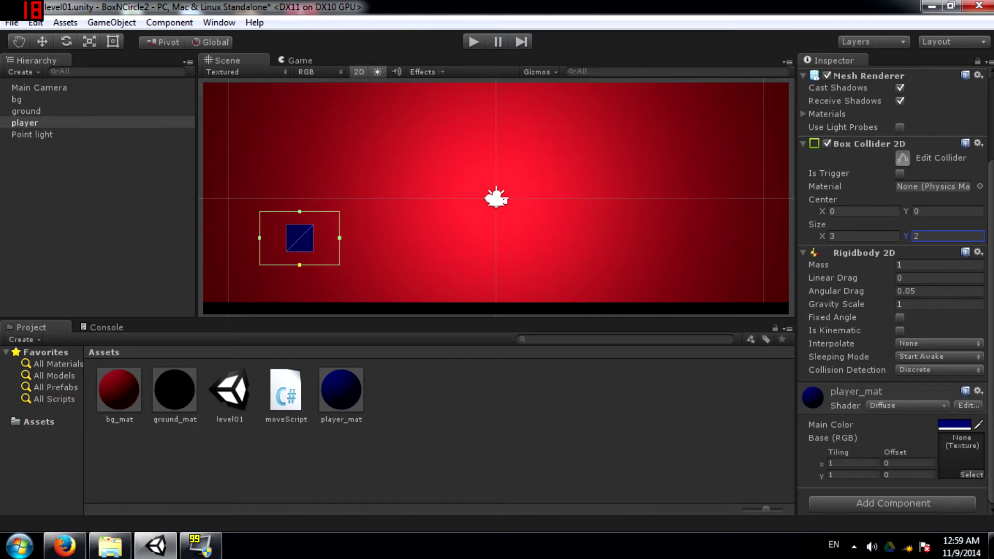
Set the size of the player's Box Collider 2D back to X 1 and Y 1.
left_click(948, 238)
left_click(839, 236)
type("1")
left_click(947, 236)
type("1")
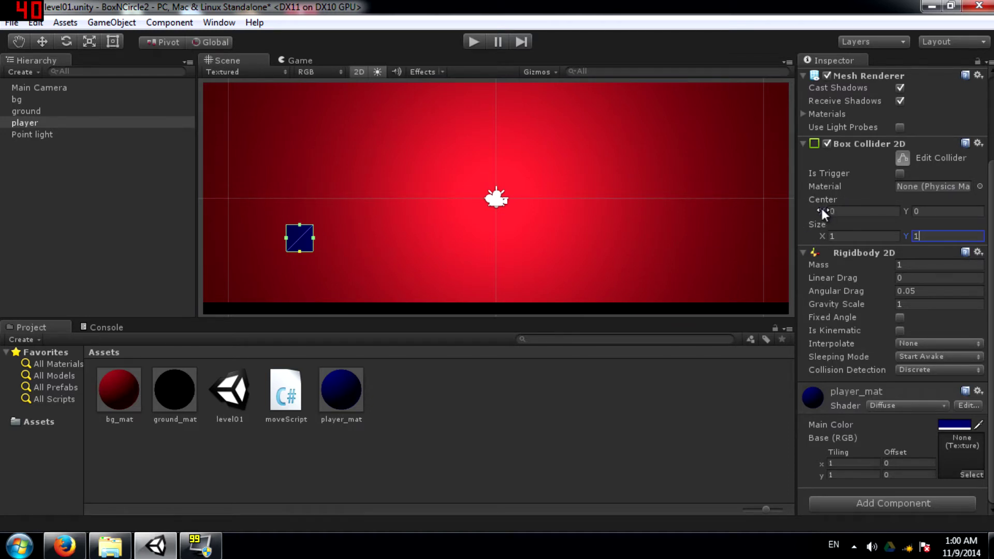
Offset the center of the player's Box Collider 2D to X 0.24 and Y -0.5.
left_click_drag(821, 210, 839, 209)
left_click_drag(904, 211, 886, 207)
scroll(458, 216, "up", 5)
left_click_drag(355, 228, 535, 207)
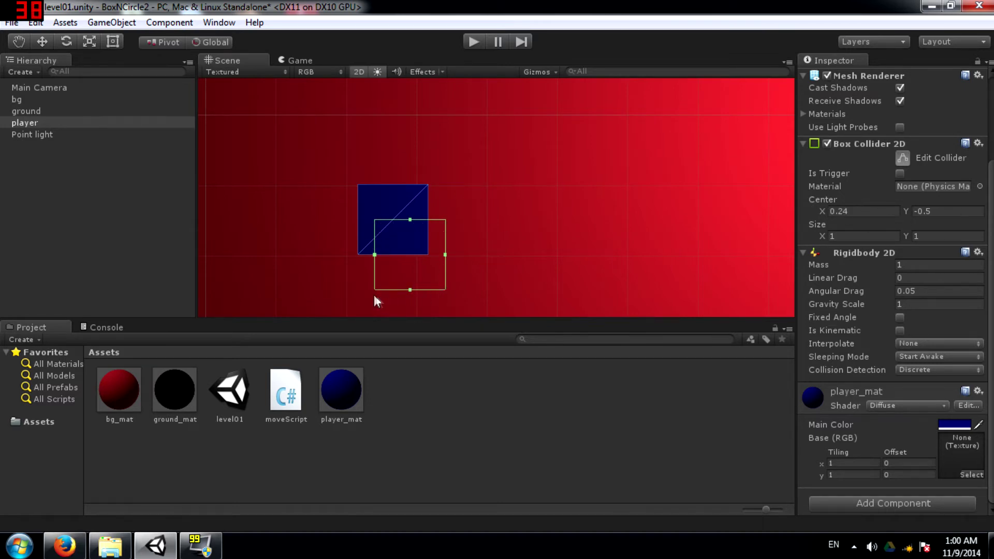
Run the game, examine in the scene where the player's offset collider meets the ground, and stop it.
scroll(500, 238, "down", 3)
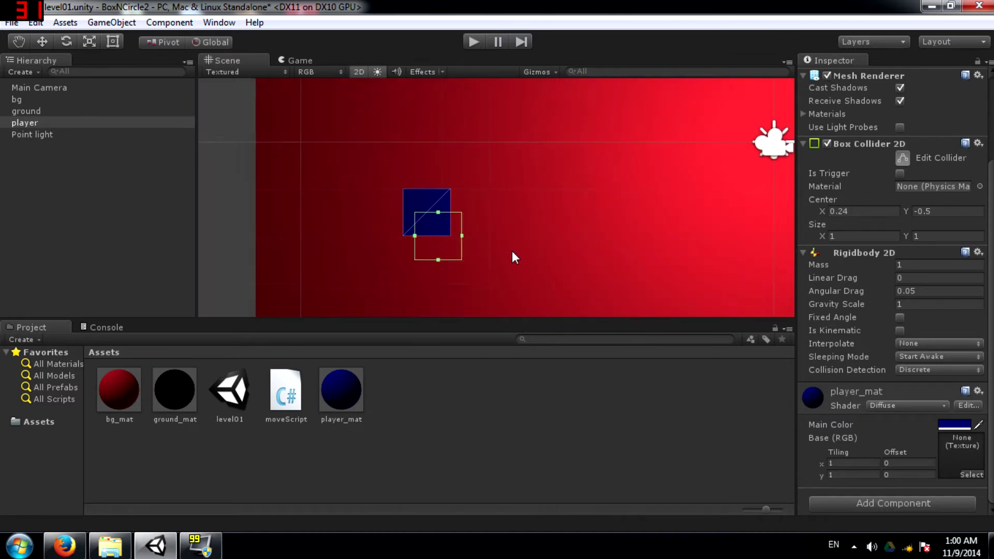
scroll(514, 257, "down", 3)
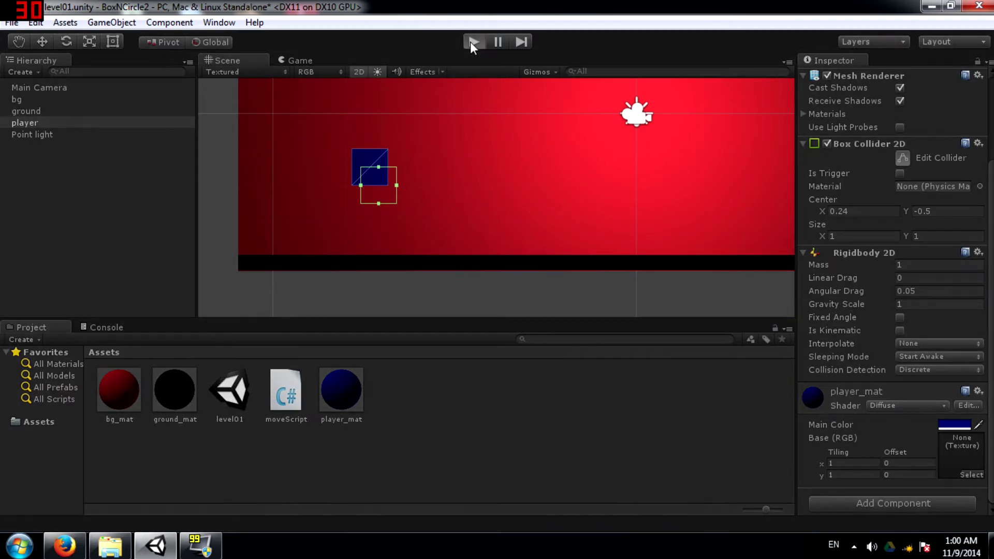
key("ctrl+p")
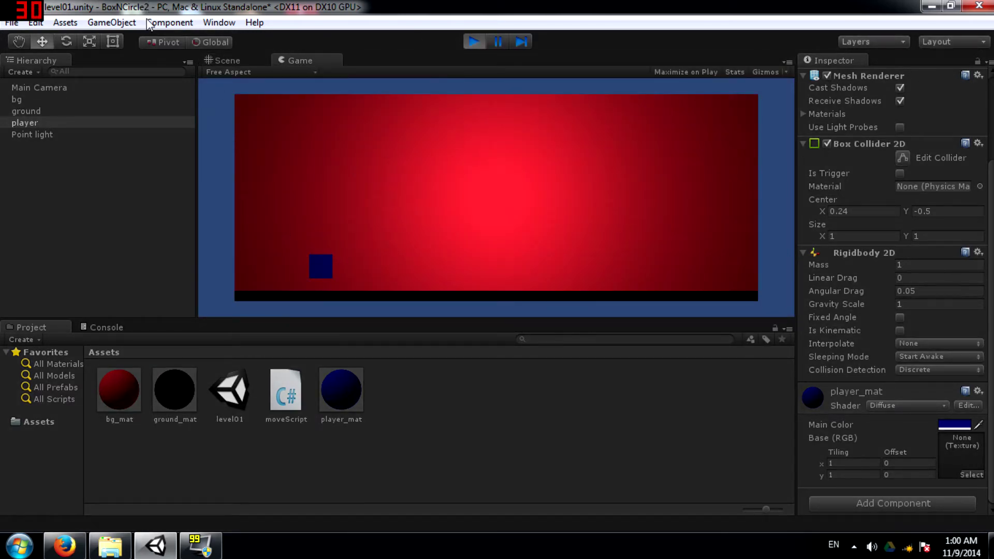
left_click(237, 62)
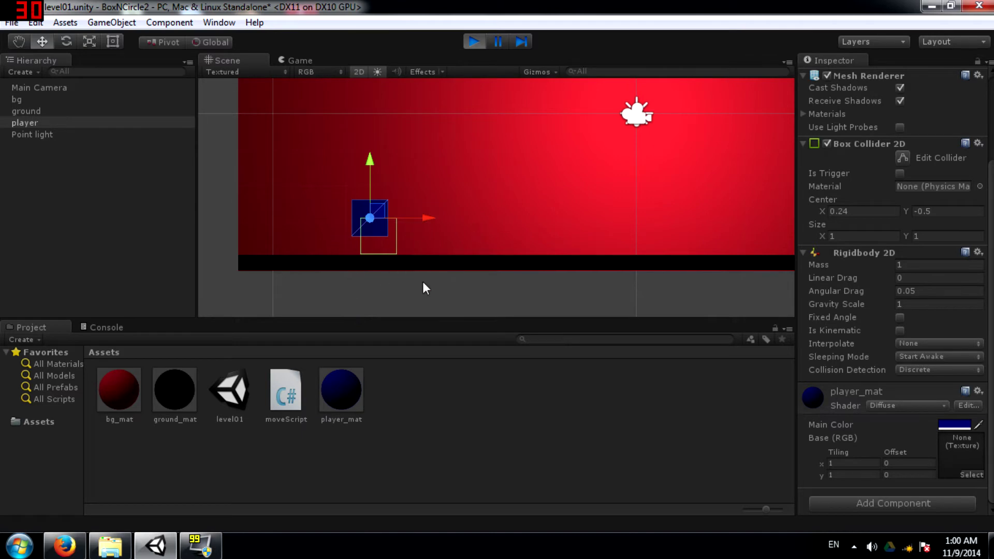
left_click(474, 41)
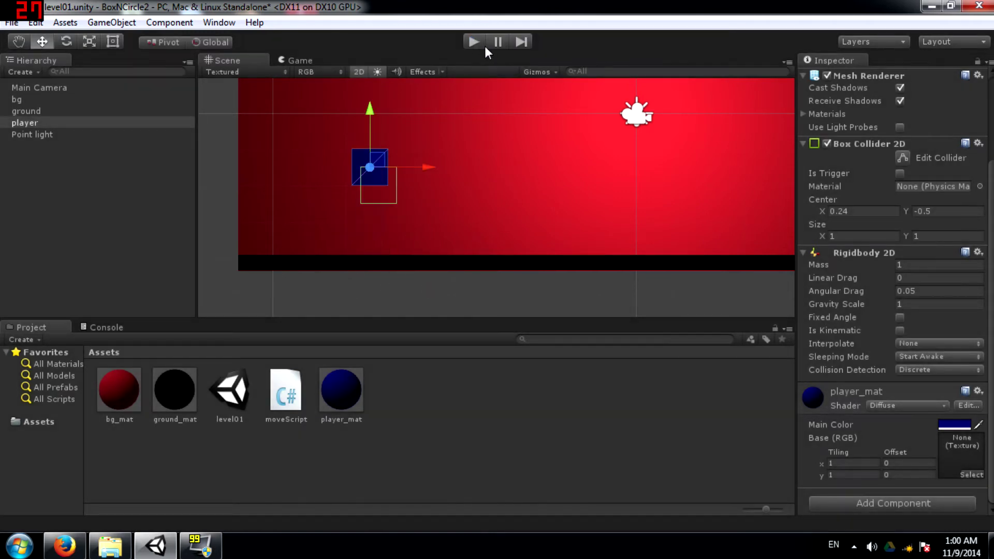
Set the center of the player's Box Collider 2D back to X 0 and Y 0.
left_click(850, 211)
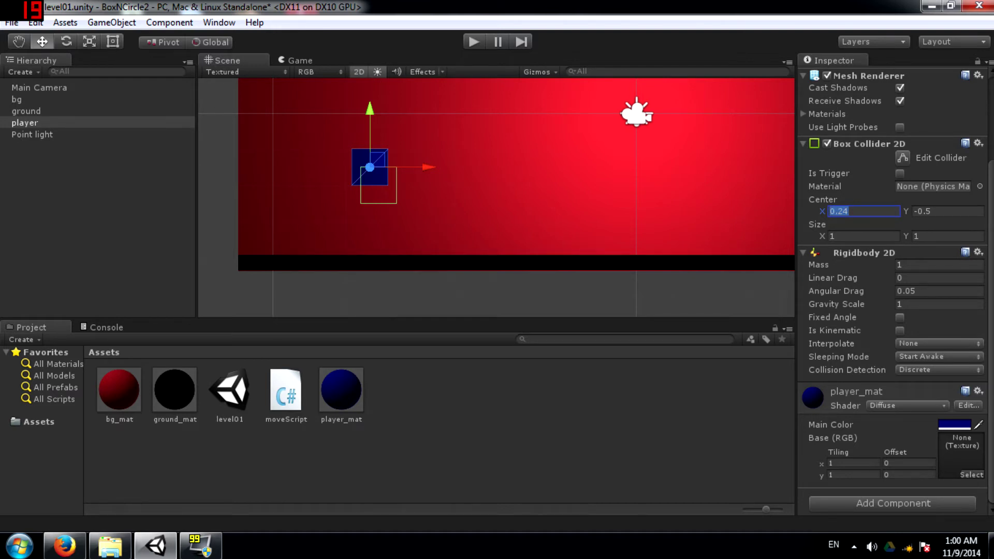
type("0")
key("Tab")
type("0")
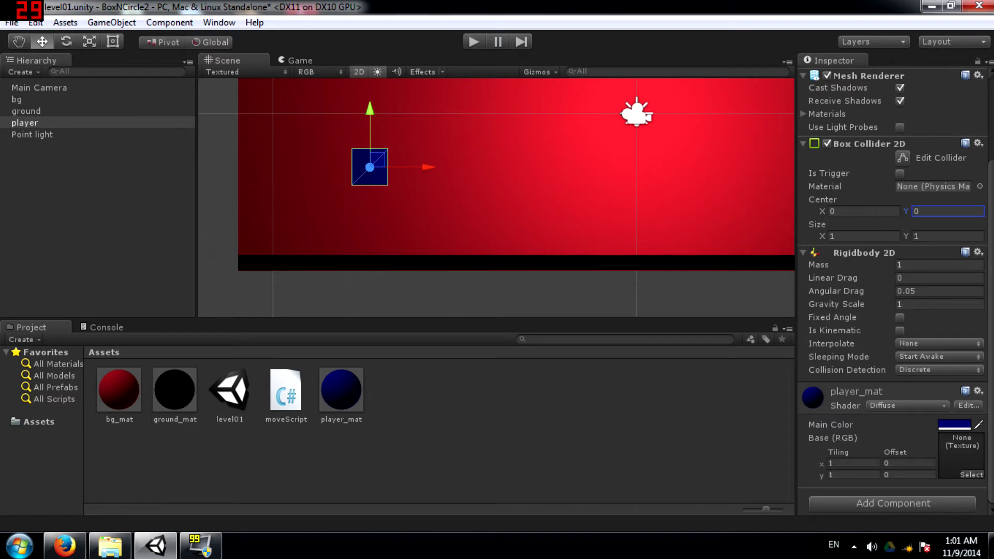
Add a Circle Collider 2D component to the player object.
left_click(868, 504)
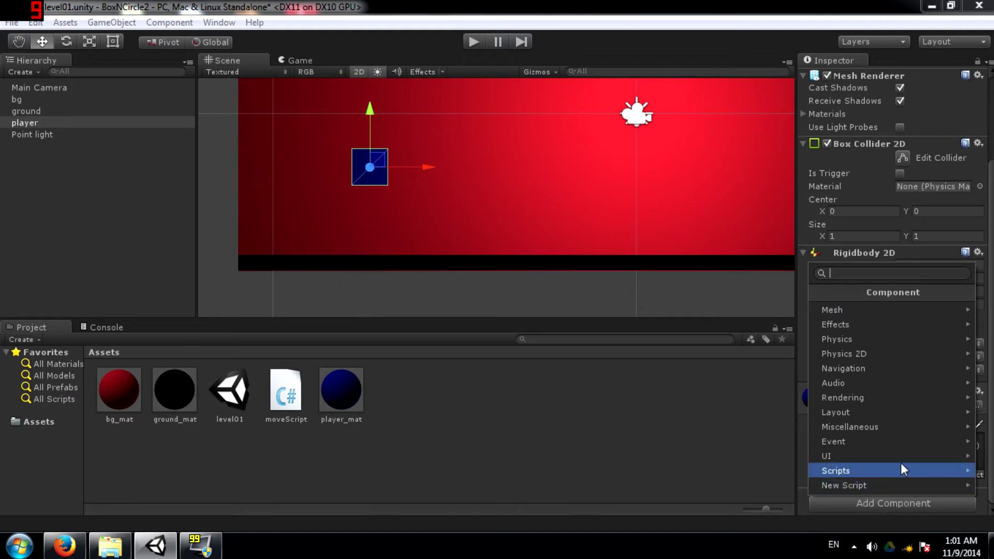
left_click(847, 352)
left_click(849, 324)
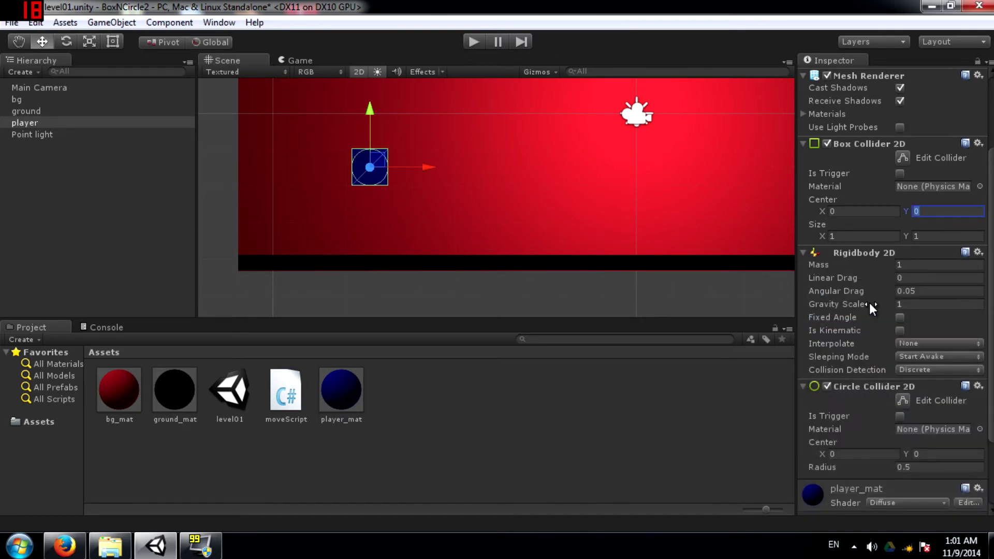
Set the radius of the player's Circle Collider 2D to 0.7.
scroll(909, 315, "down", 3)
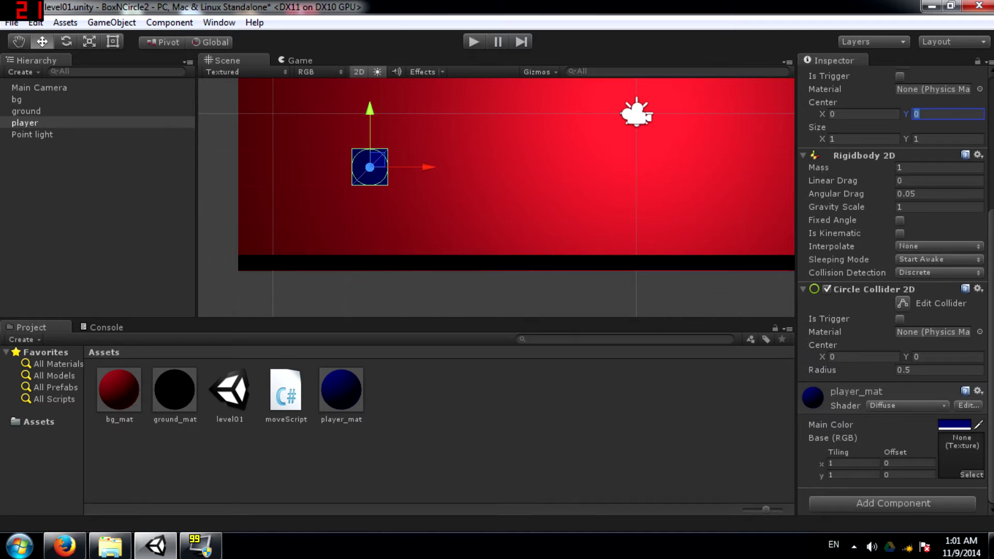
left_click(919, 372)
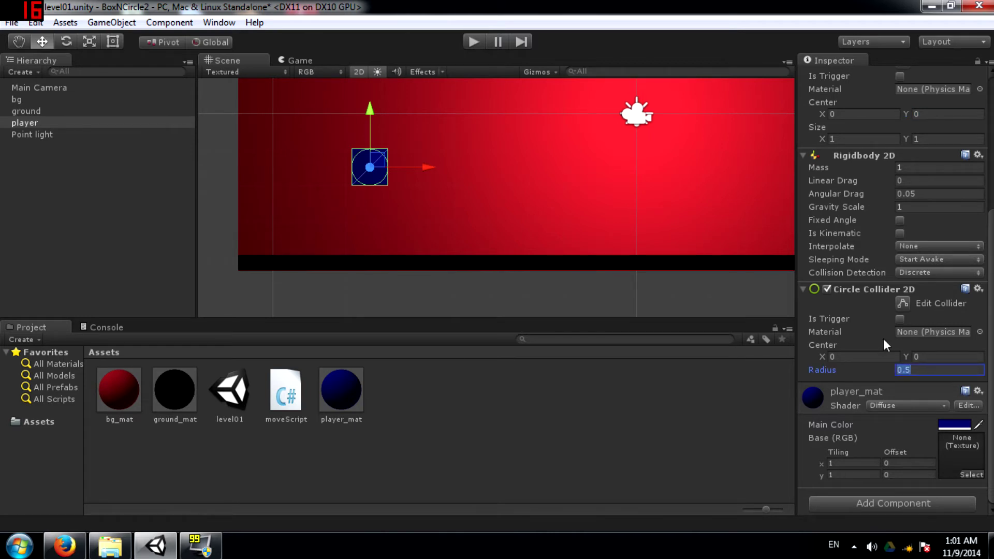
scroll(551, 144, "up", 3)
middle_click_drag(551, 144, 640, 228)
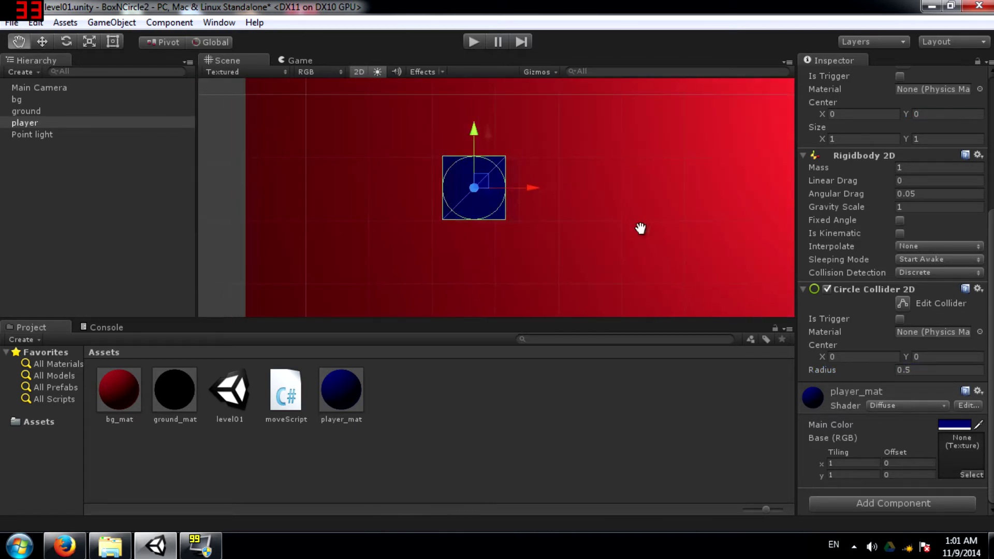
scroll(608, 225, "up", 5)
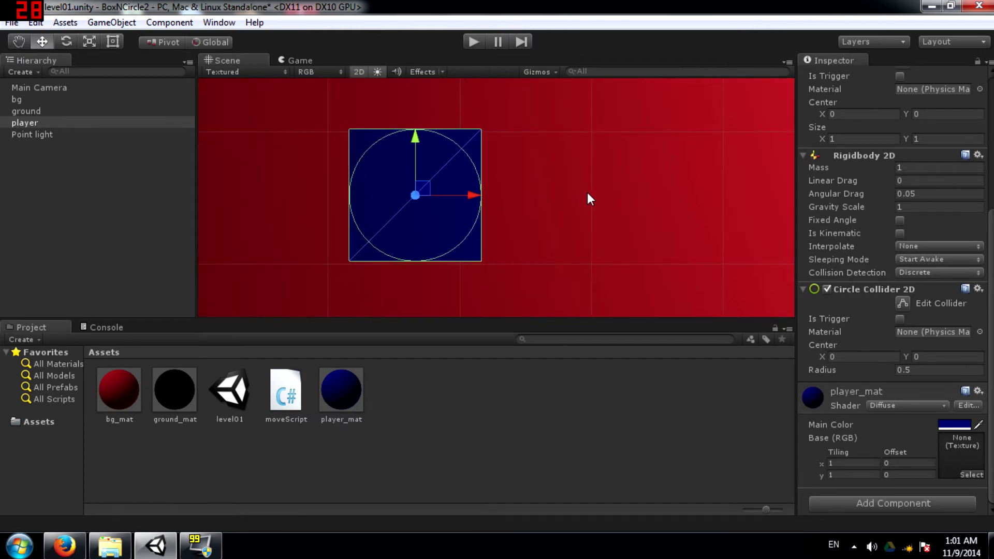
left_click(931, 369)
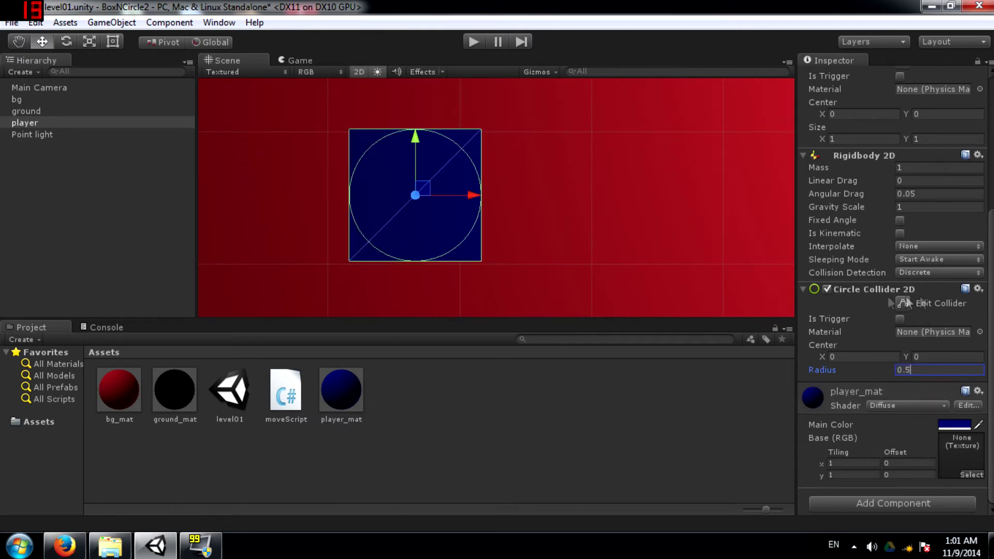
key("BackSpace")
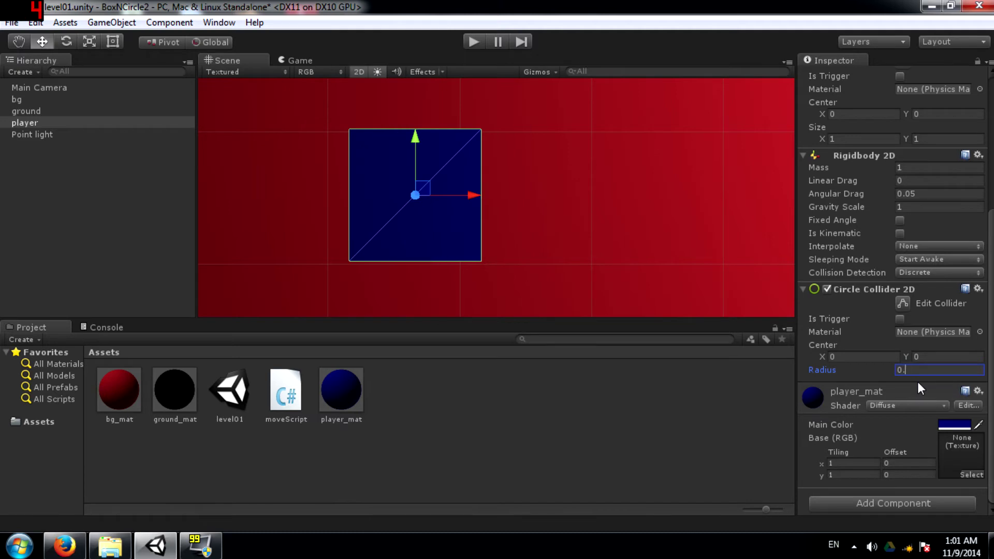
type("7")
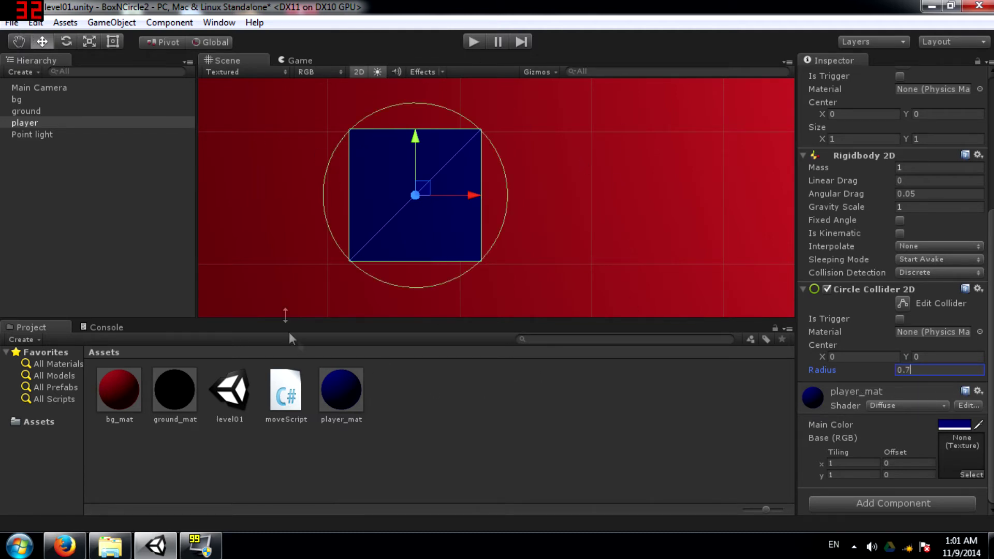
Reduce the radius of the player's Circle Collider 2D to 0.61.
scroll(581, 204, "down", 4)
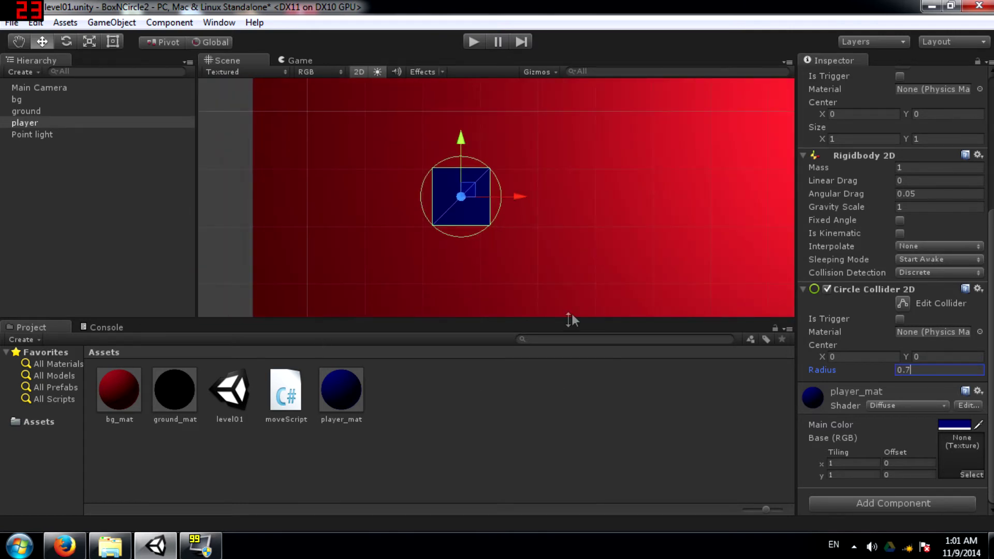
middle_click_drag(569, 206, 581, 217)
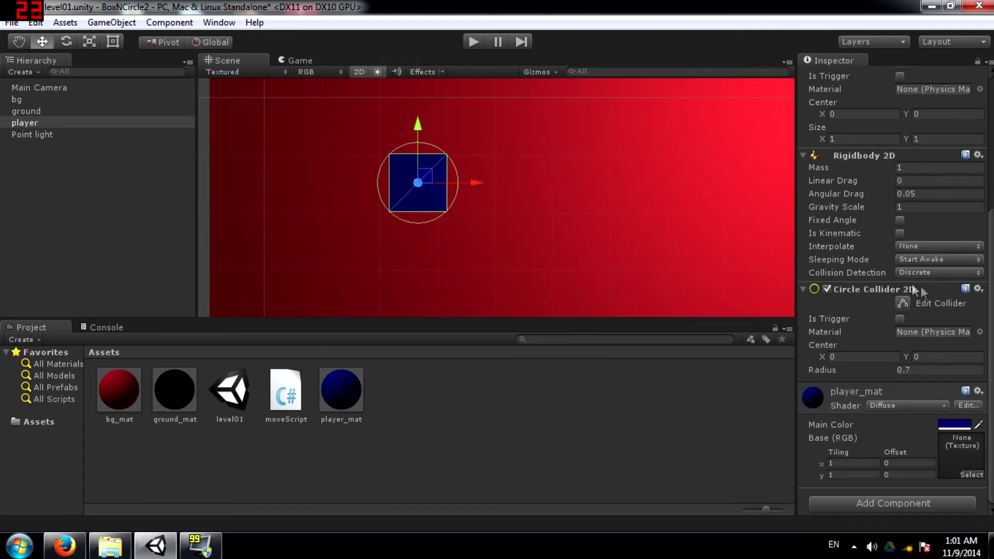
left_click_drag(883, 373, 881, 368)
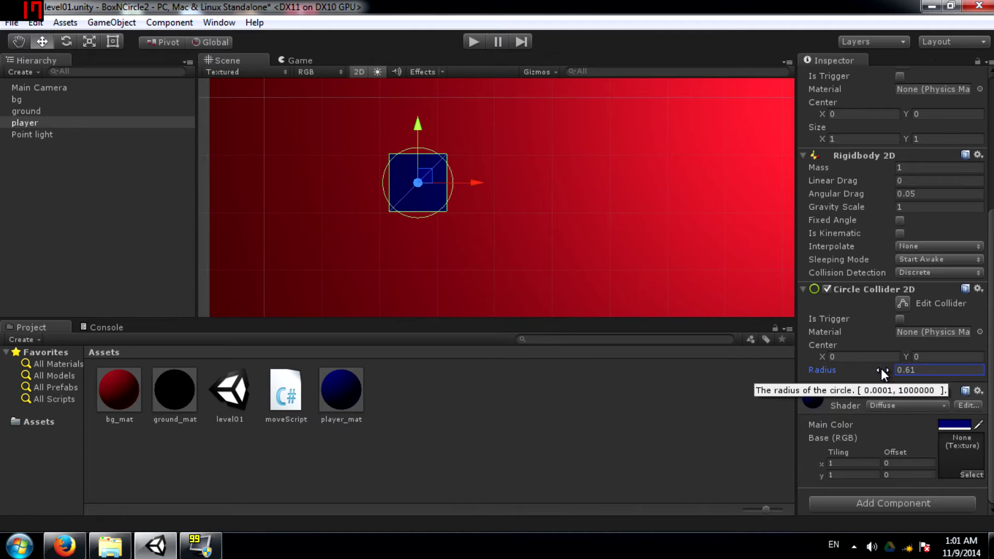
Run the game, examine in the scene how the player's circle collider rests on the ground, and stop it.
left_click(472, 42)
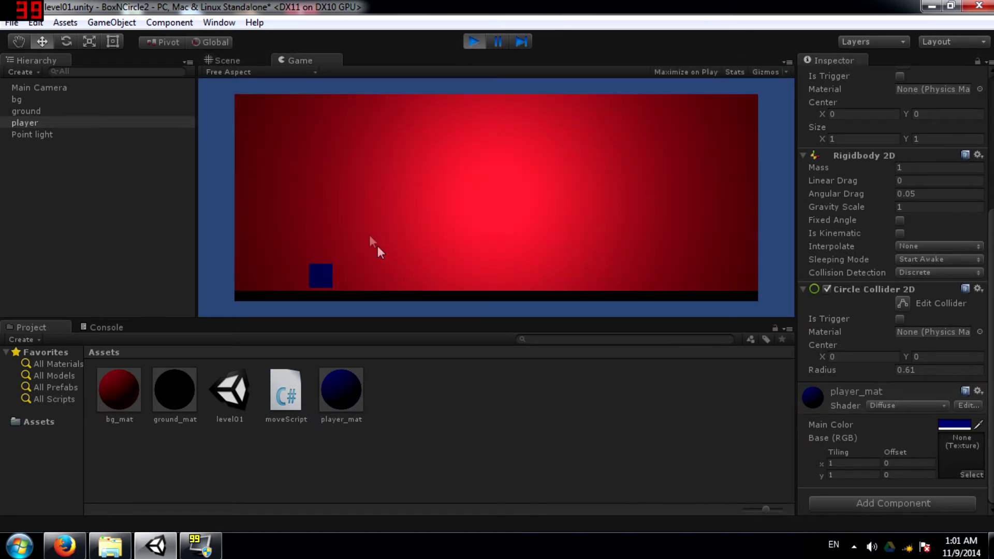
left_click(234, 58)
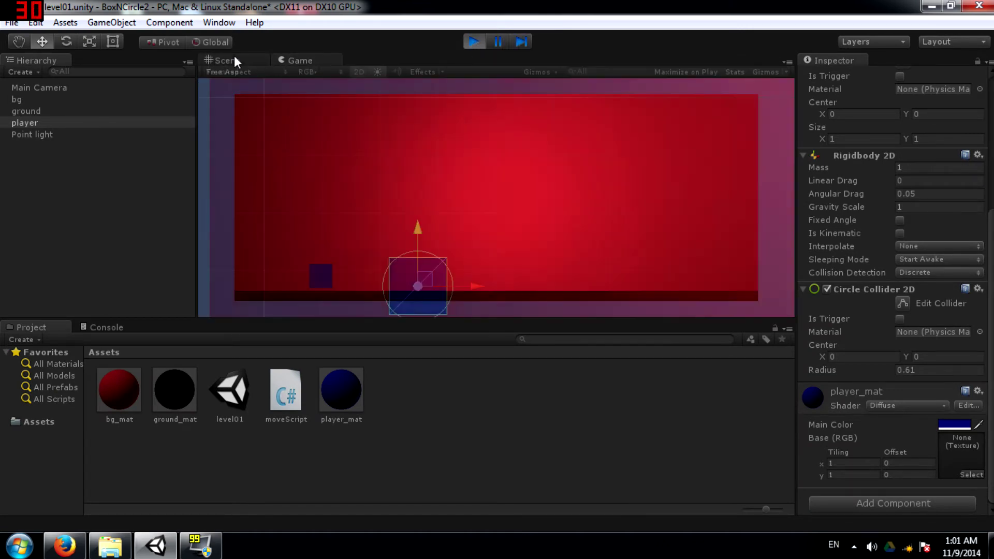
scroll(418, 191, "down", 1)
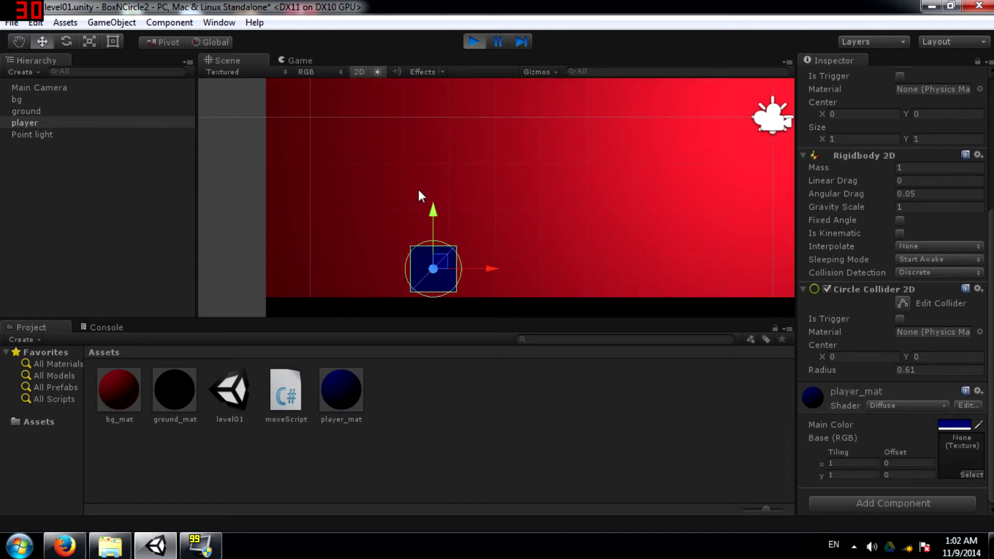
scroll(417, 153, "down", 2)
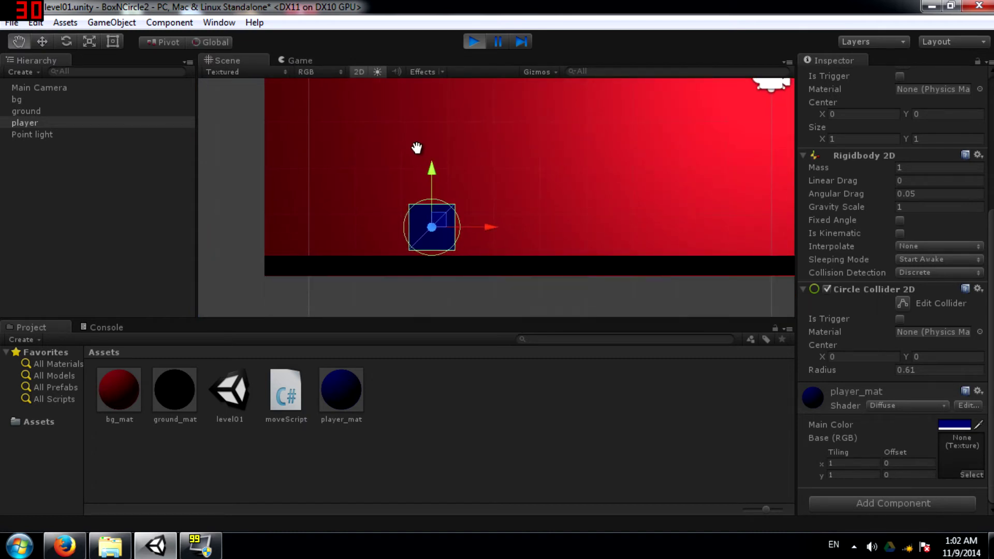
left_click(473, 41)
Rotate the player slightly clockwise in the scene.
middle_click_drag(345, 83, 305, 131)
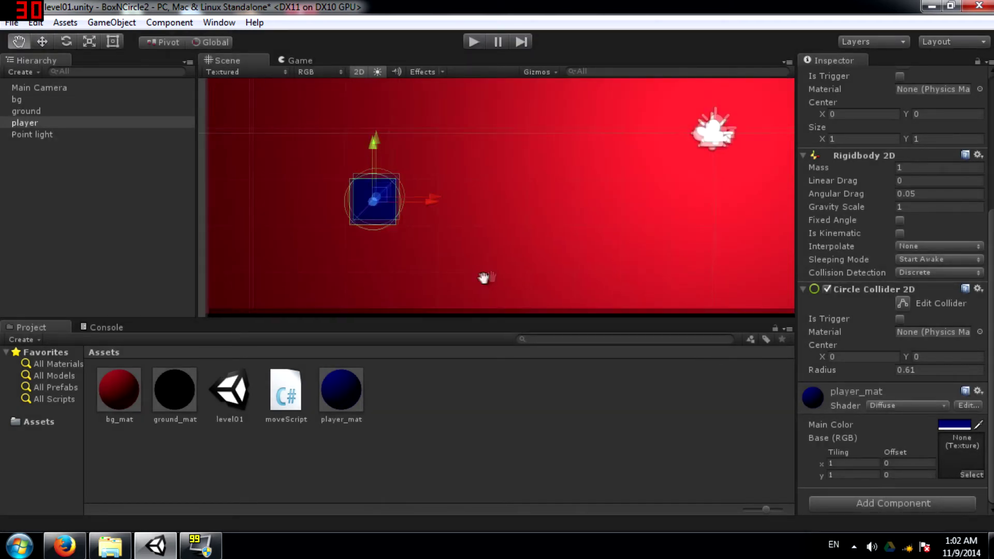
key("e")
key("r")
key("e")
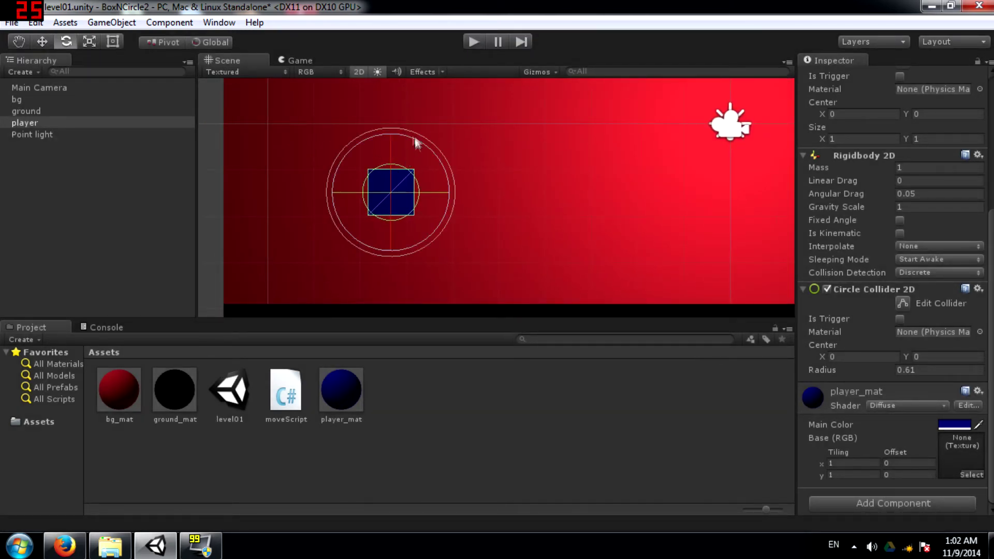
left_click_drag(415, 137, 449, 123)
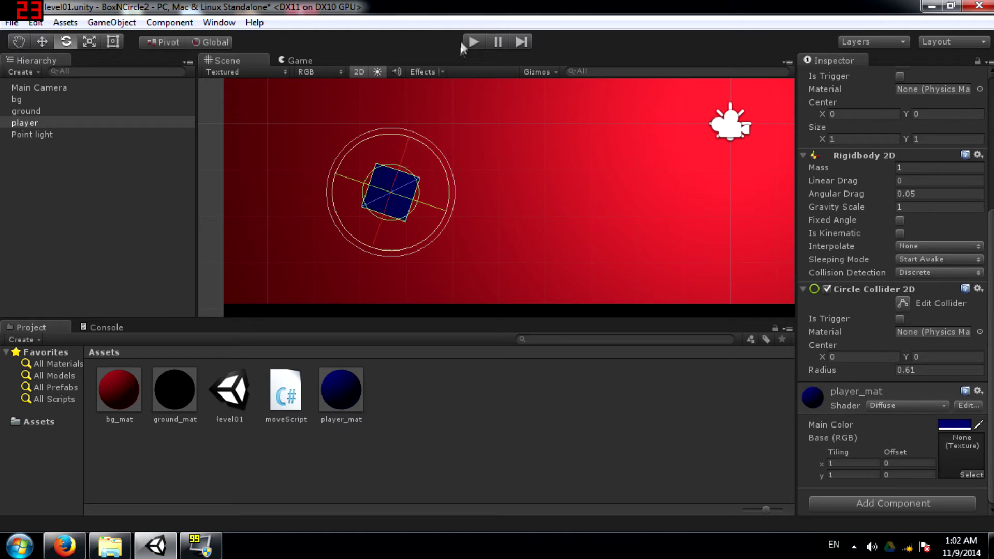
Run the game, watch how the tilted player lands and rolls on the ground, and stop it.
left_click(474, 40)
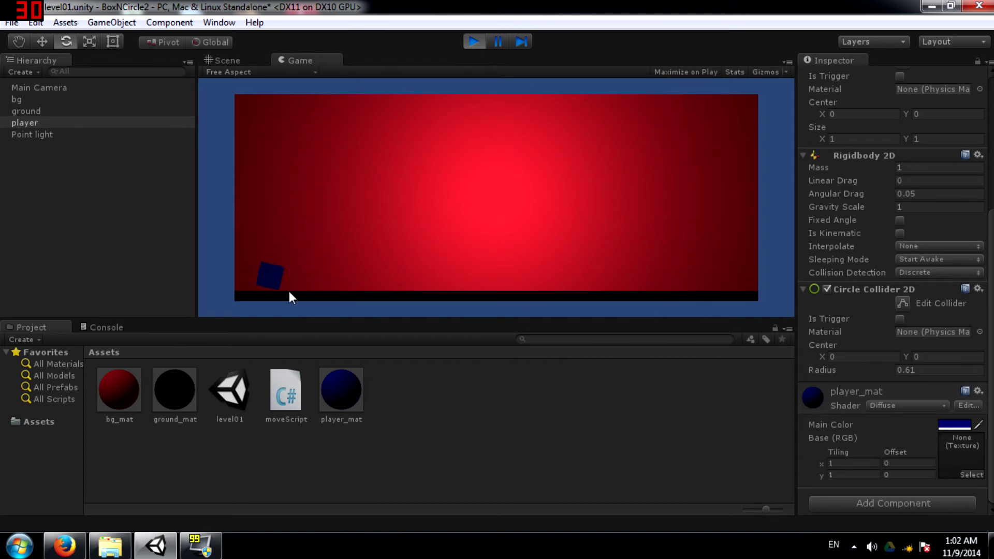
key("Left")
key("Right")
left_click(473, 41)
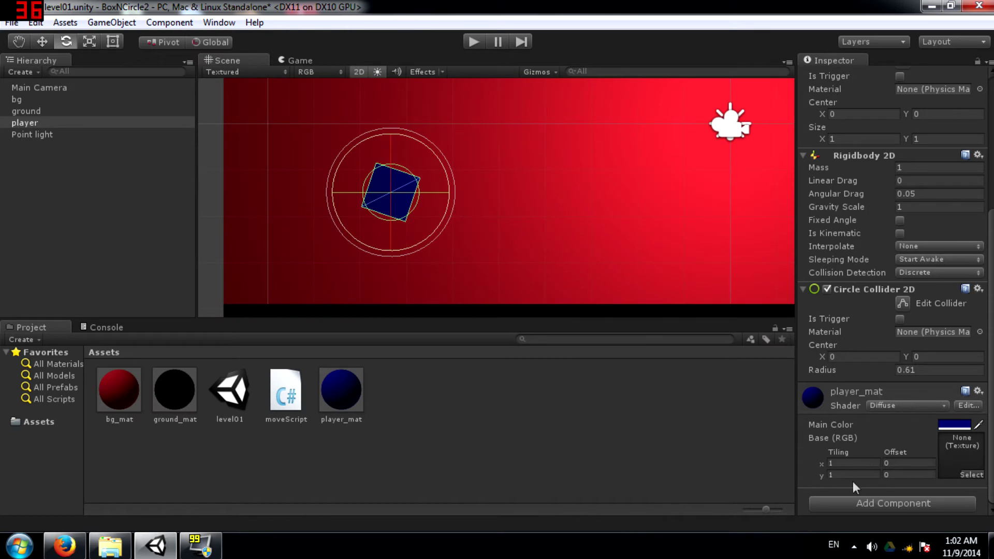
Create a new C# script named moveScript01 and attach it to the player.
left_click(860, 505)
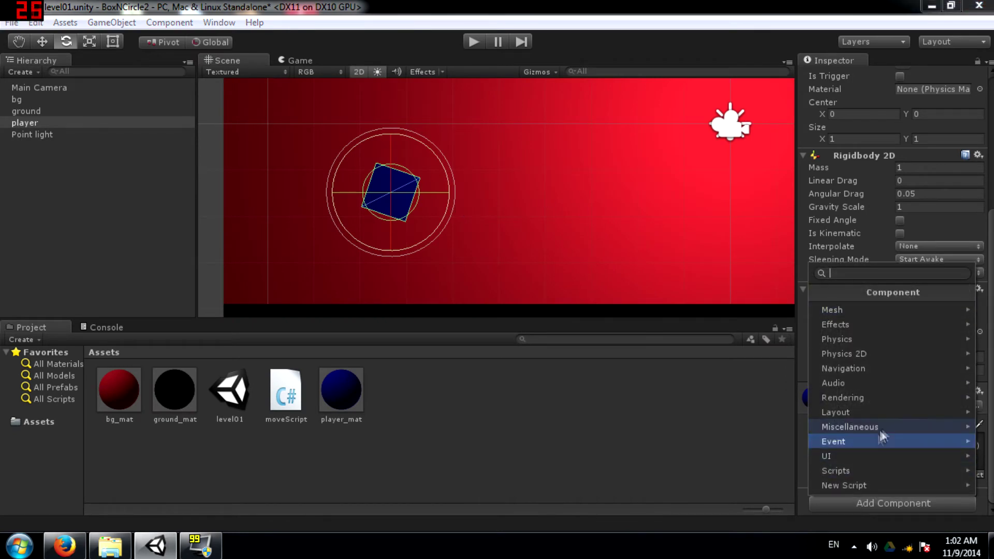
left_click(857, 483)
type("mov")
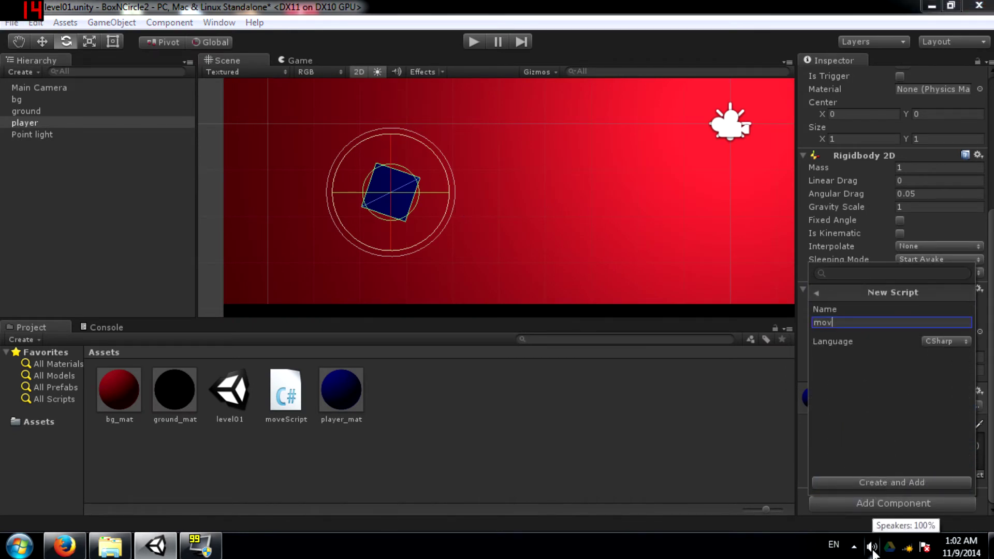
type("eScript")
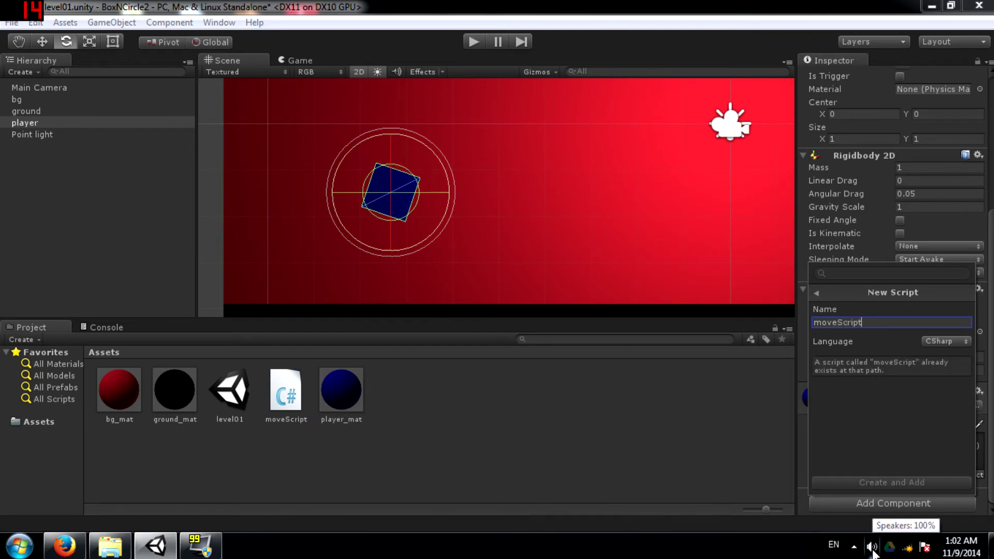
type("01")
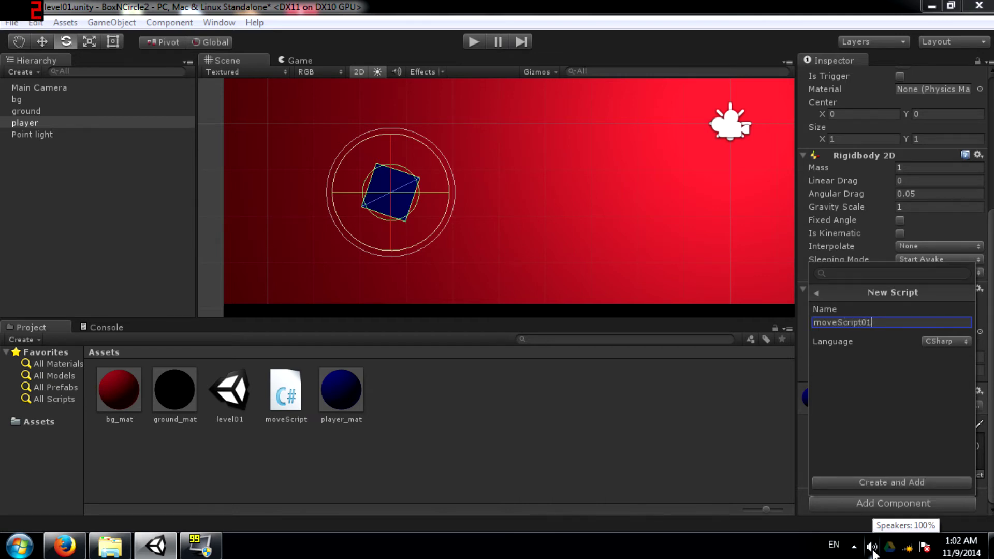
key("Return")
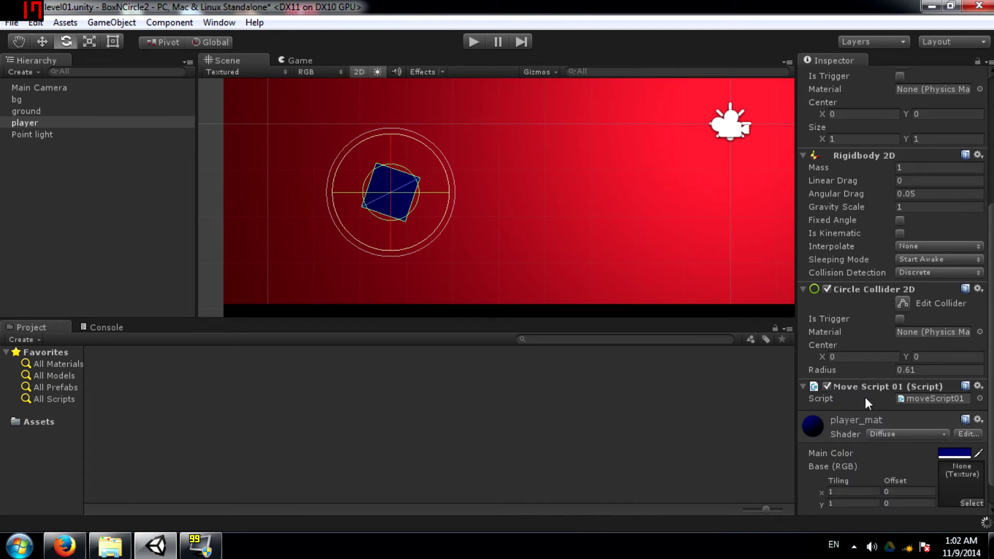
Open moveScript01 in MonoDevelop and declare "public float moveForce;" at the start of the class.
double_click(935, 397)
key("Return")
key("Return")
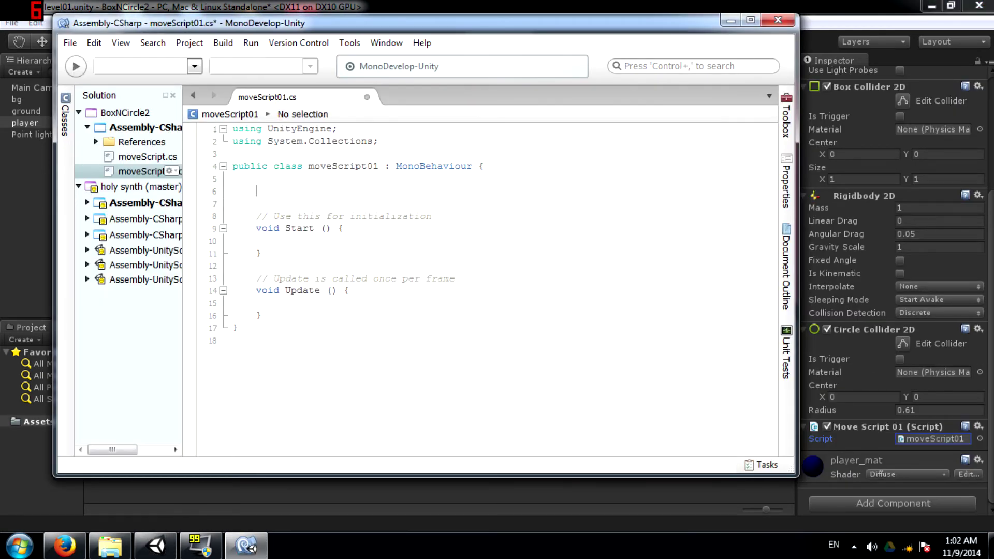
type("public float moveForce;")
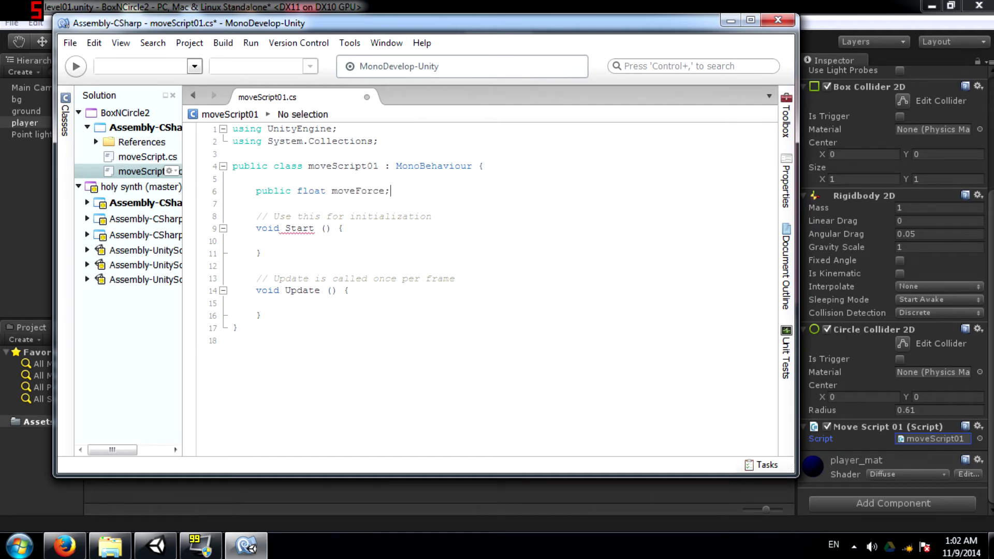
Add "float h = Input.GetAxis ("Horizontal") * moveForce;" inside the Update method.
left_click(343, 229)
left_click(348, 290)
key("Return")
key("Return")
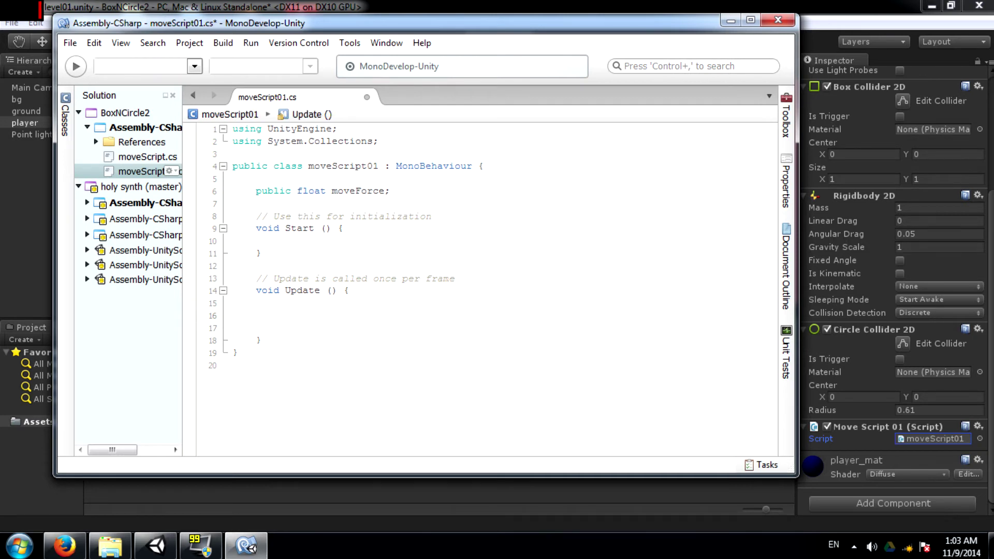
type("flo")
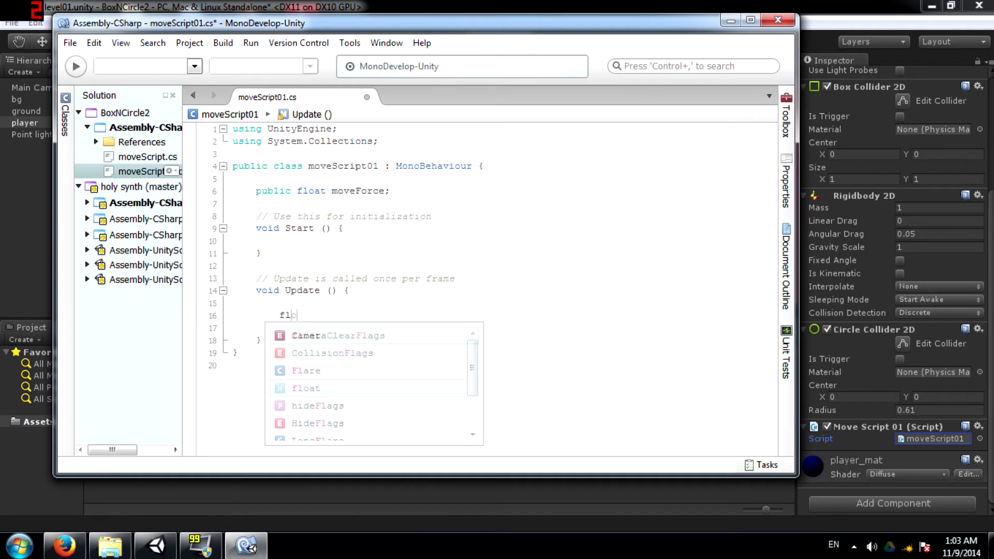
type("at h = in")
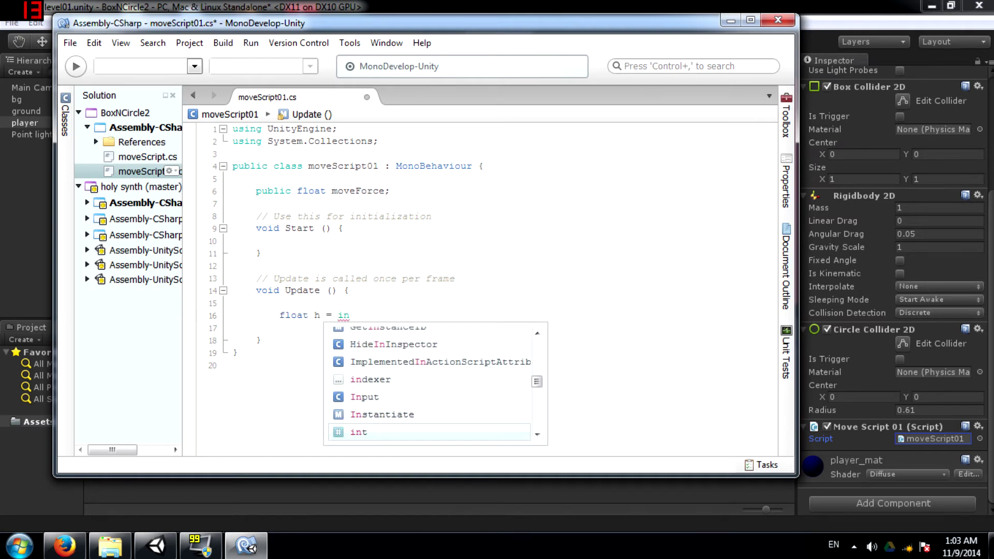
type("t.")
key("BackSpace")
key("BackSpace")
key("BackSpace")
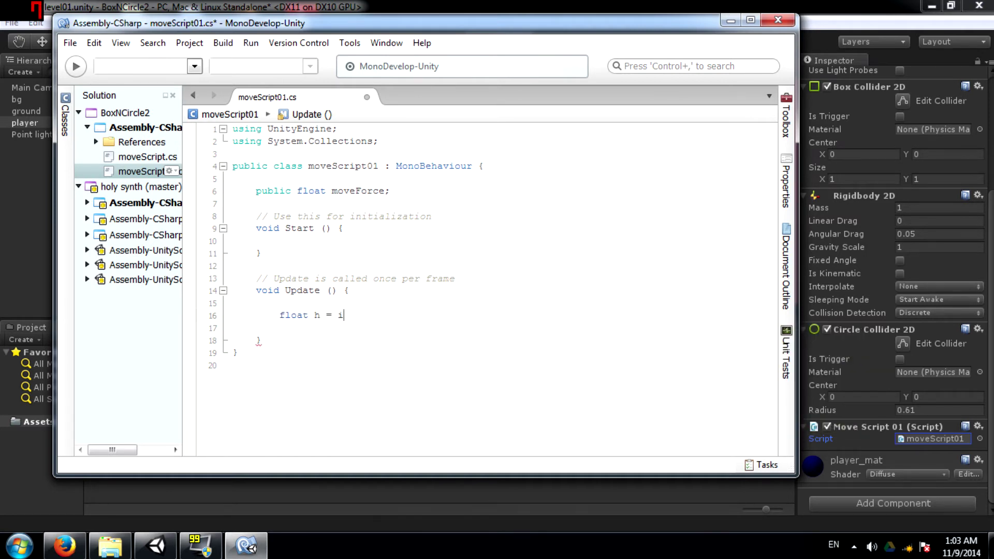
type("np")
type(".ge")
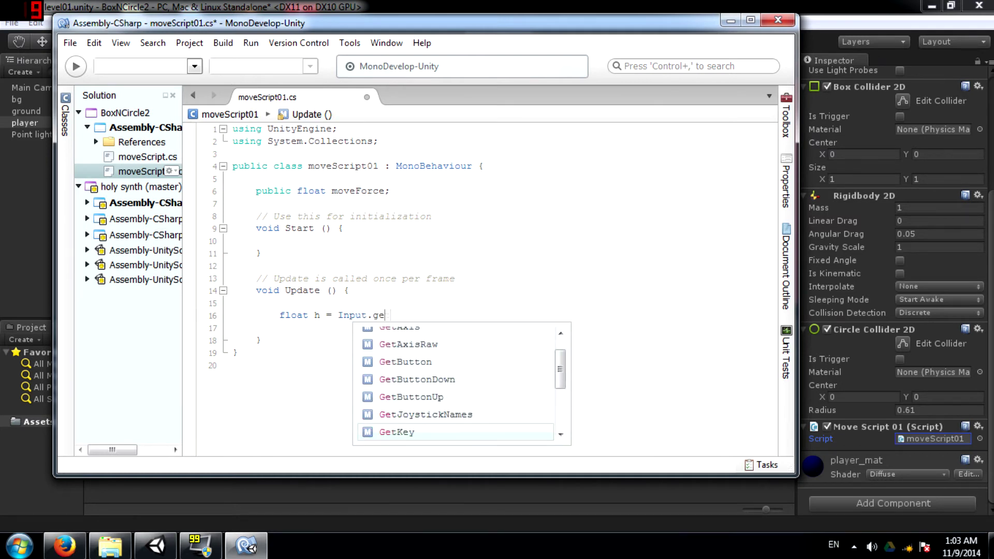
type("ta(\"Horiz")
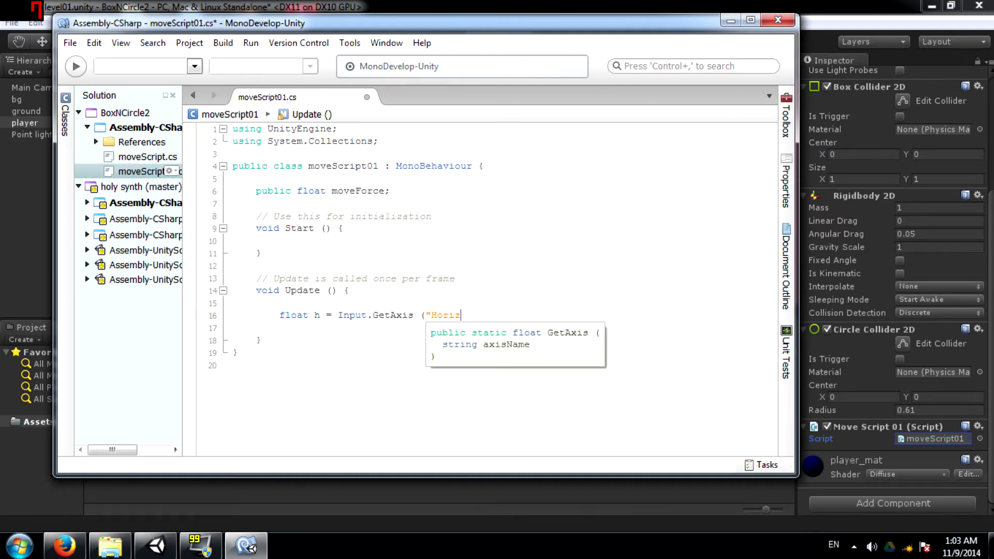
type("ontal\") *")
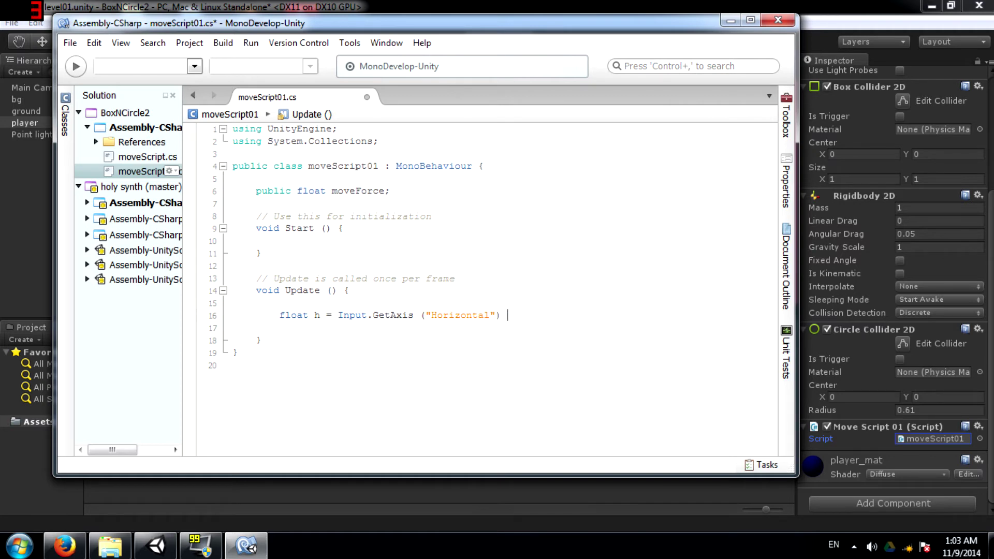
type(" moveForce;")
Add "rigidbody2D.AddForce (new Vector2(h, 0));" below the float h line in the Update method.
key("Return")
key("Return")
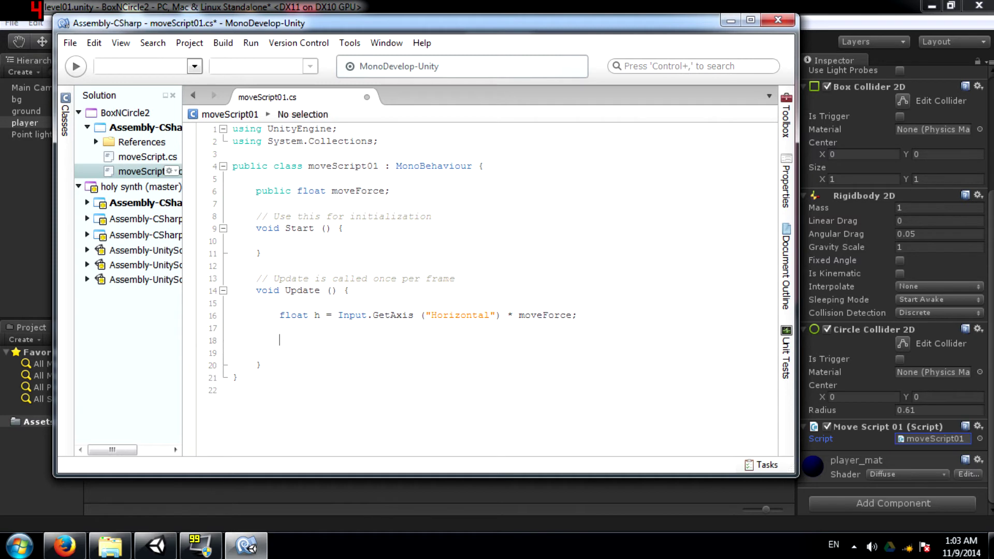
type("rig")
key("Down")
key("Down")
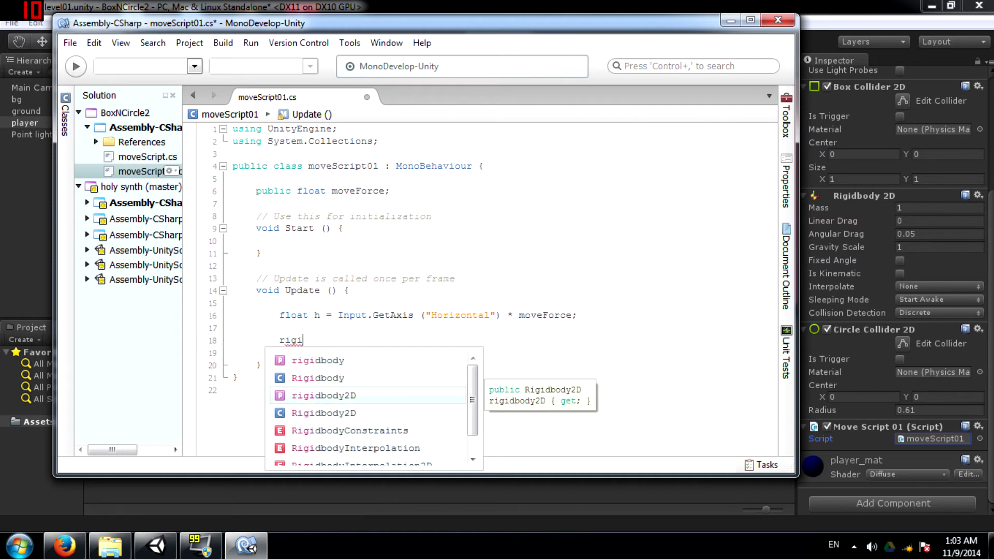
type(".AddForce (")
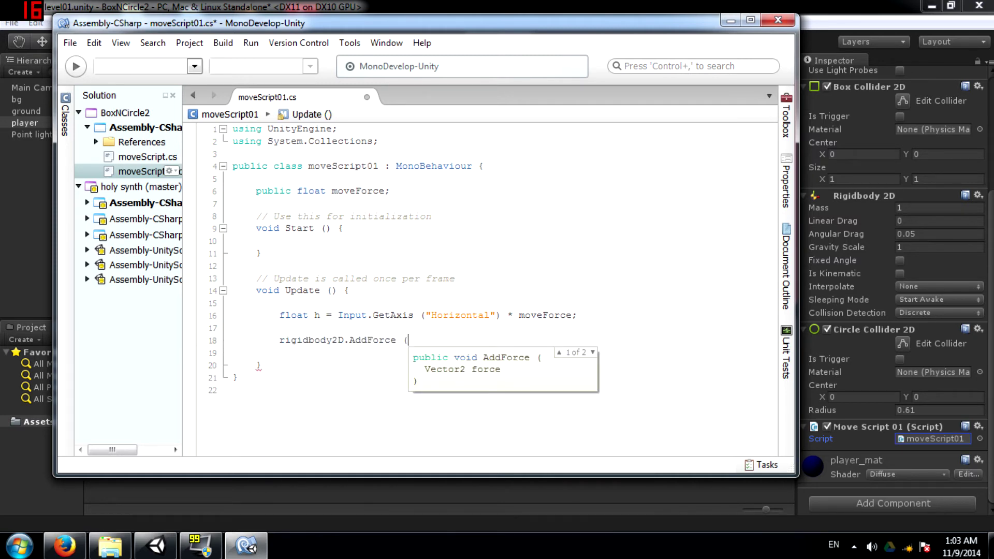
type("new vec")
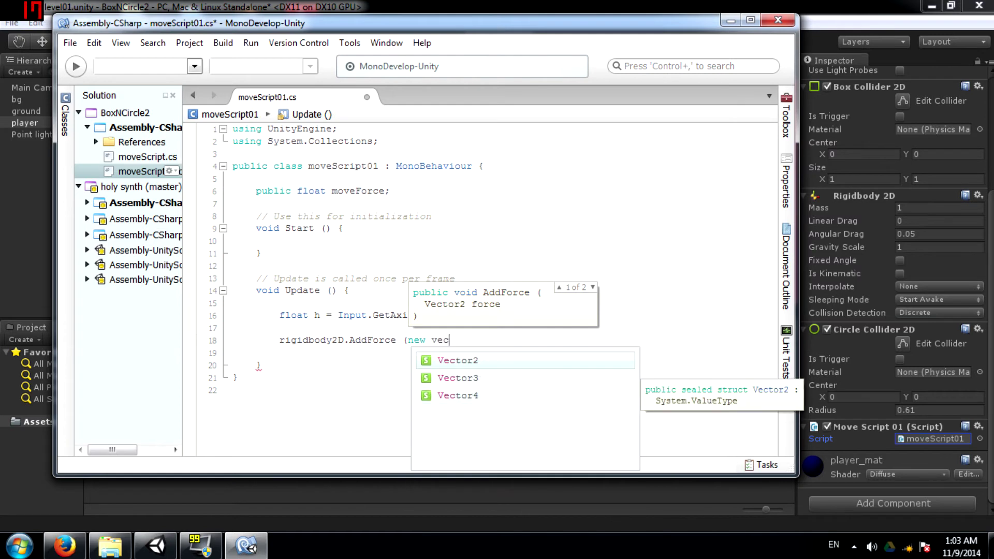
type("(h")
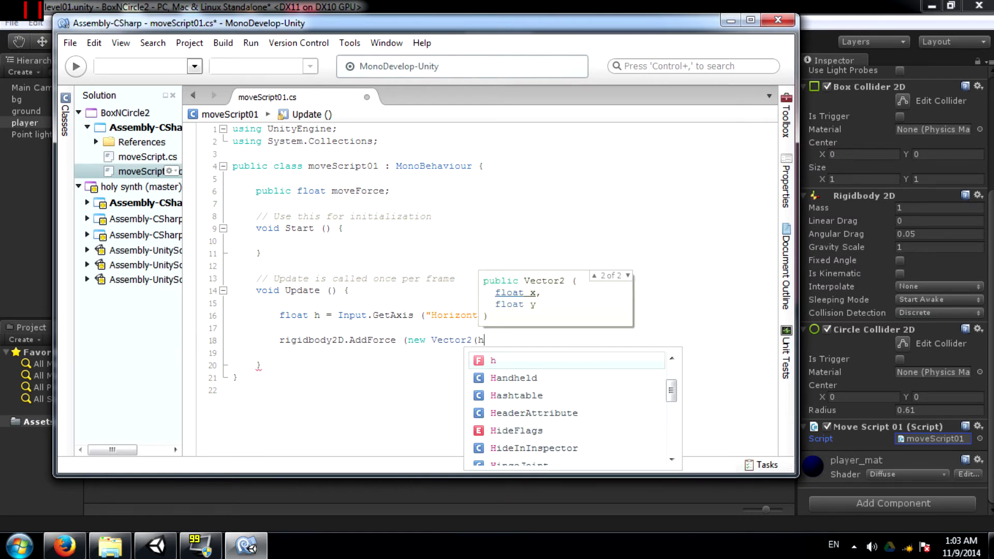
type(",")
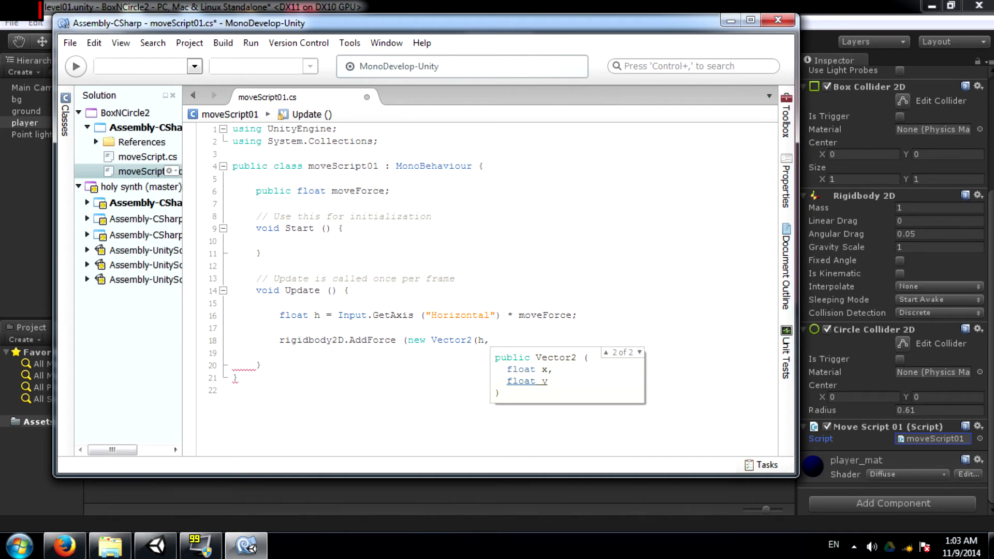
type("0))")
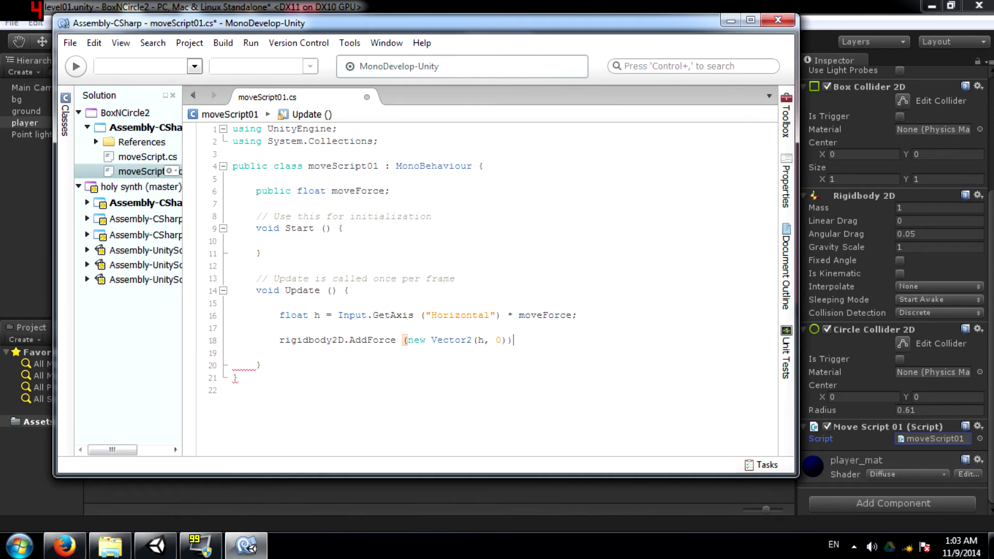
type(";")
Switch to Unity and set the player's Move Force in the Move Script 01 component to 40.
key("alt+Tab")
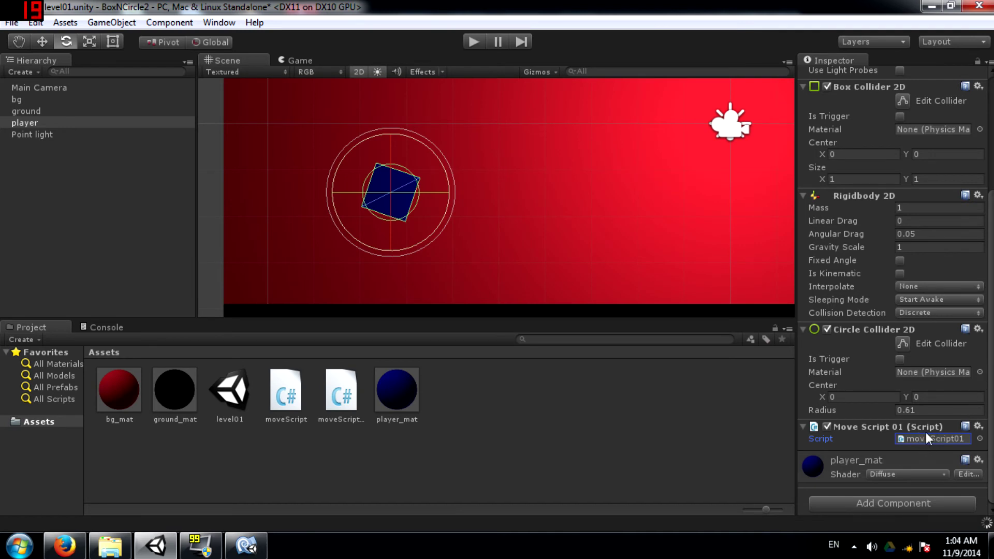
left_click(911, 426)
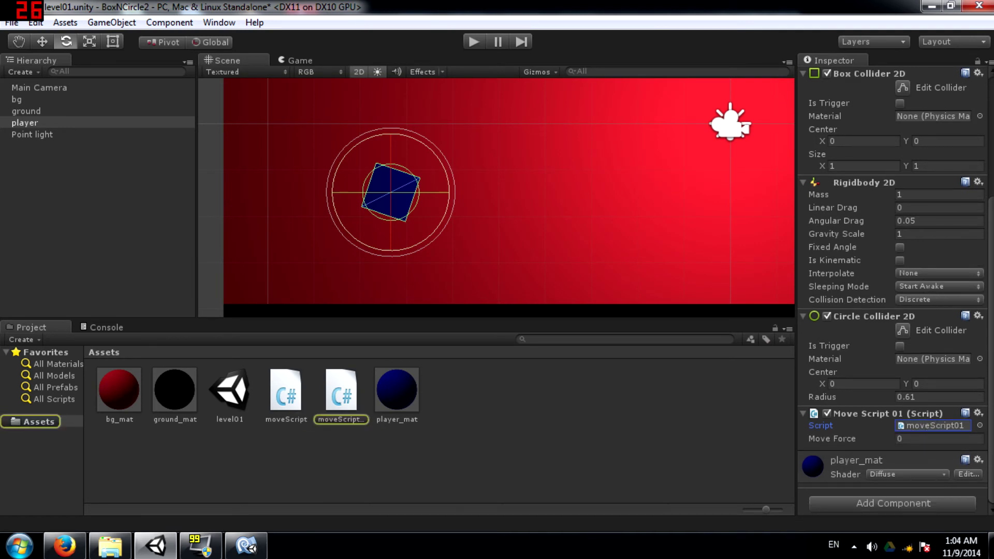
left_click(960, 439)
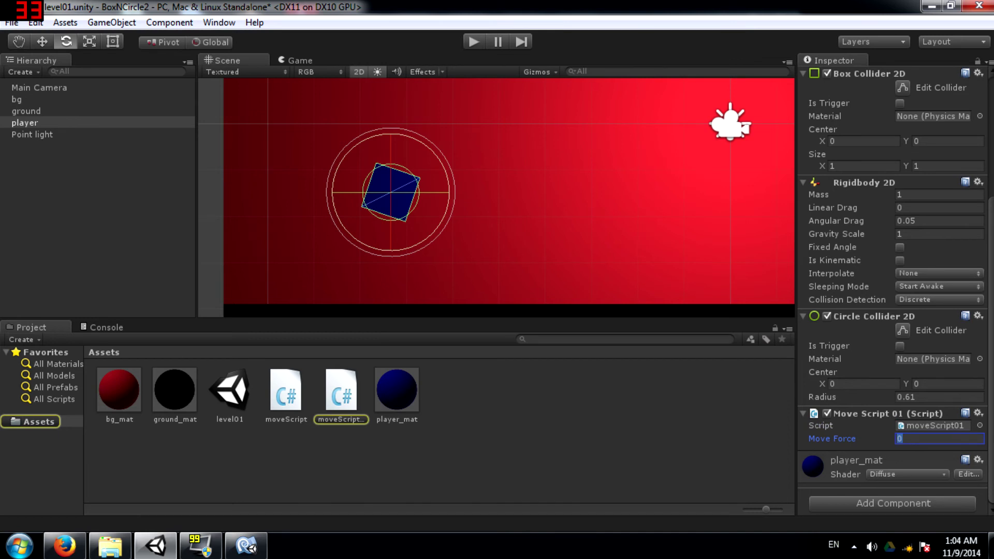
type("40")
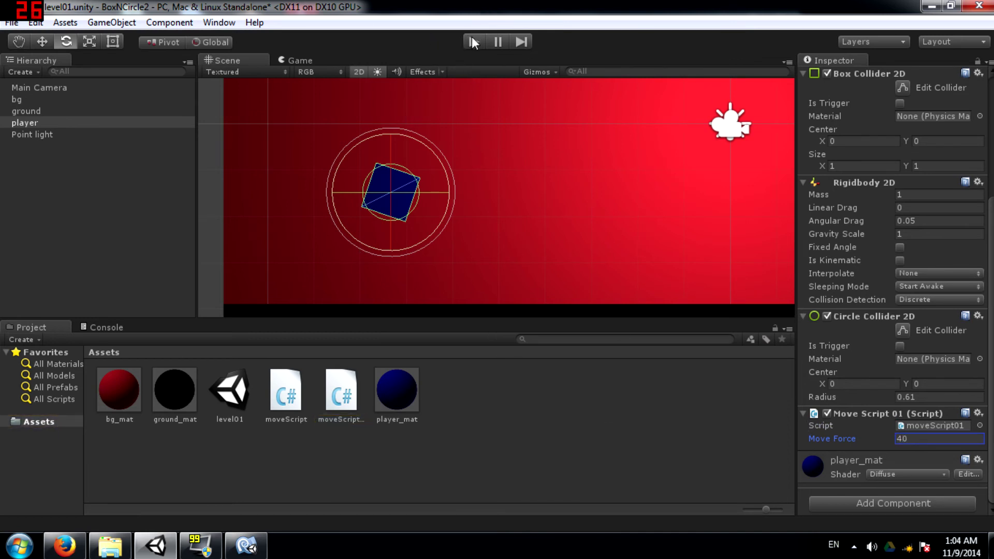
Run the game, roll the player right and left along the ground to test the movement, and stop it.
left_click(473, 42)
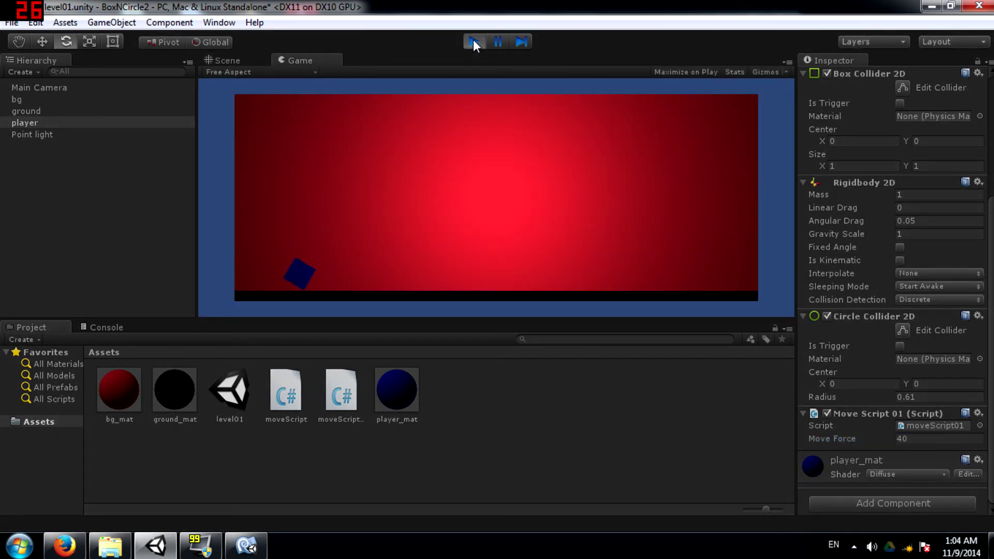
key("Right")
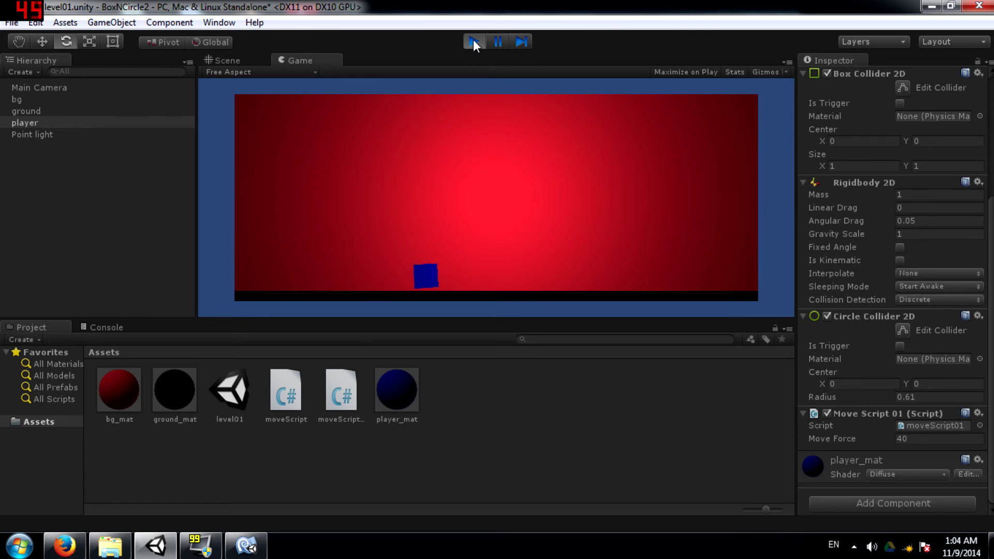
key("Right")
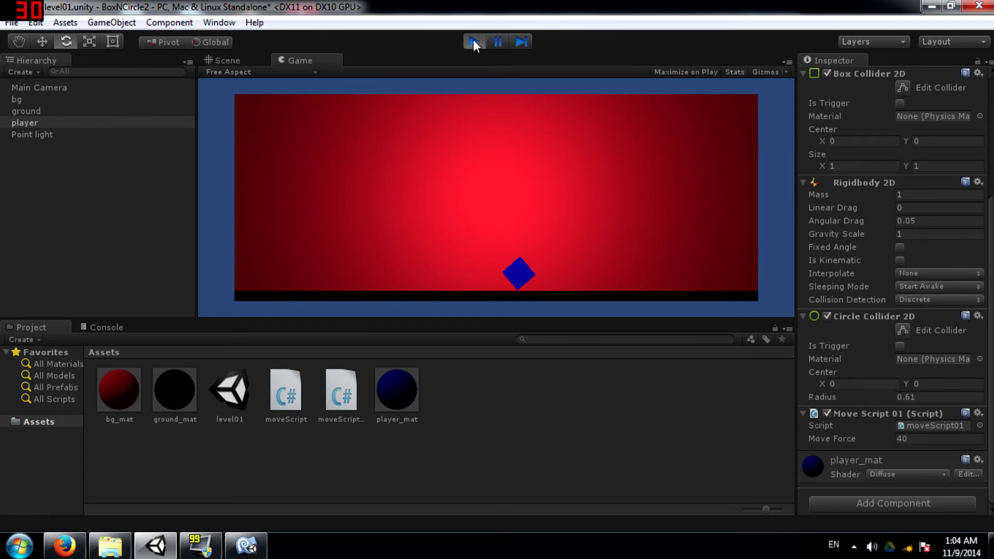
key("Right")
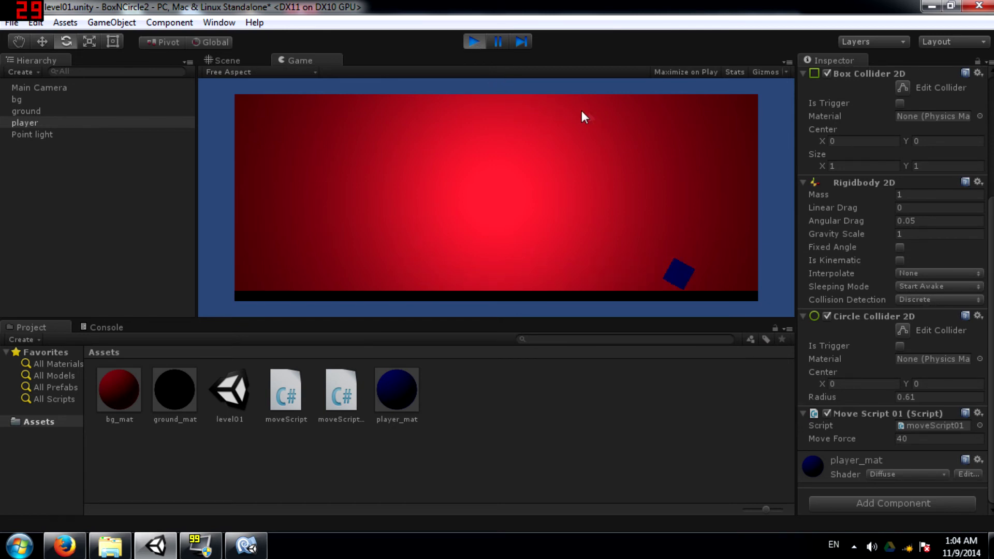
key("Left")
key("Right")
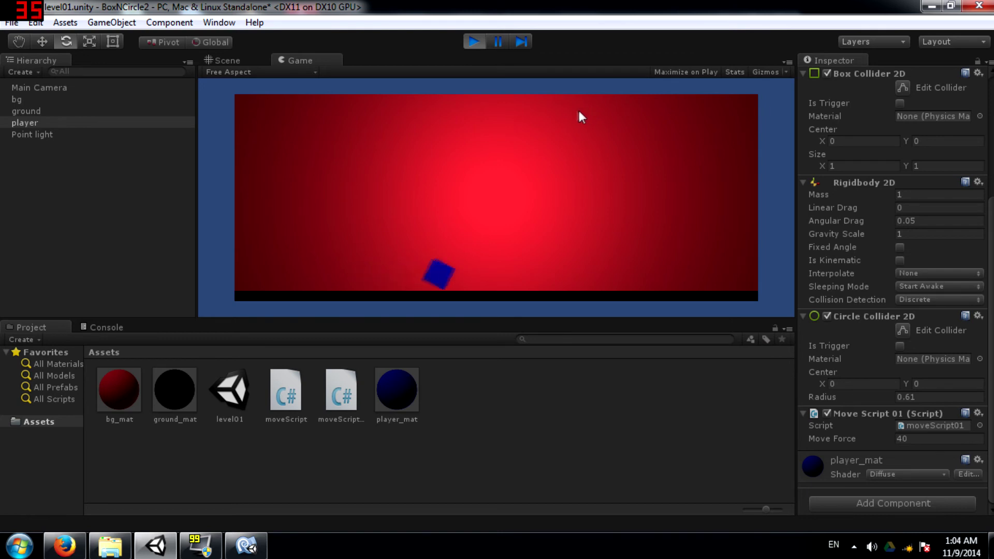
left_click(473, 42)
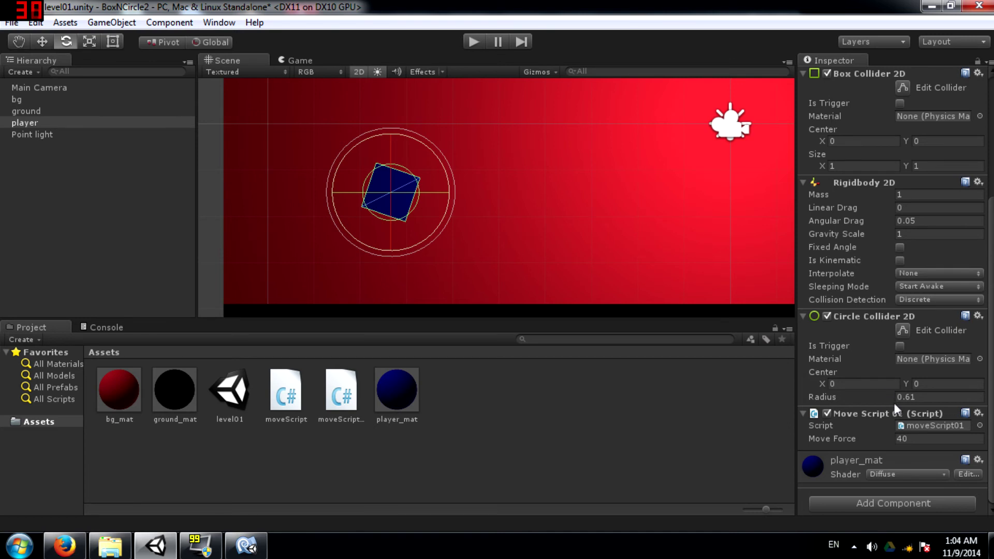
Offset the player's Circle Collider 2D center to X 0.46, run the game and move the player in both directions.
left_click_drag(823, 382, 835, 384)
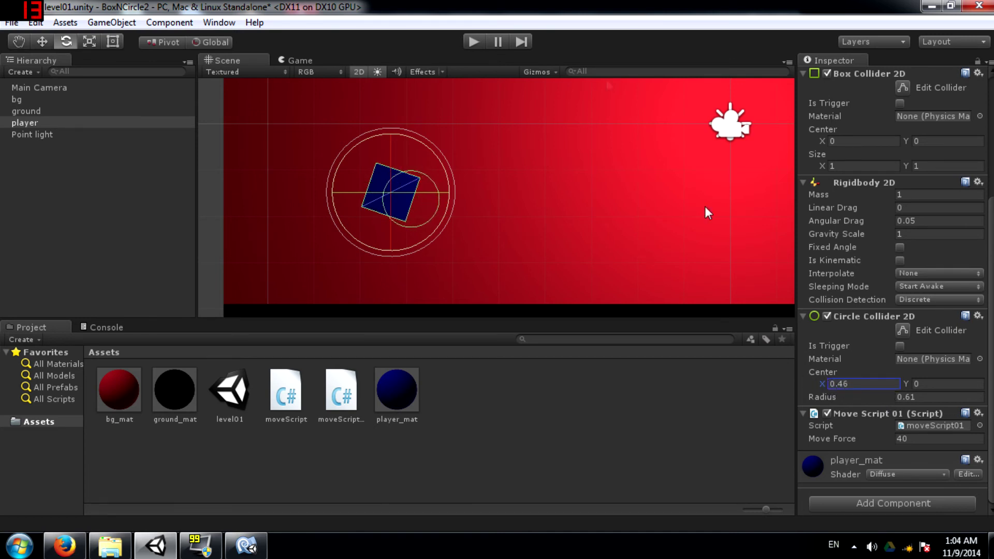
left_click(471, 41)
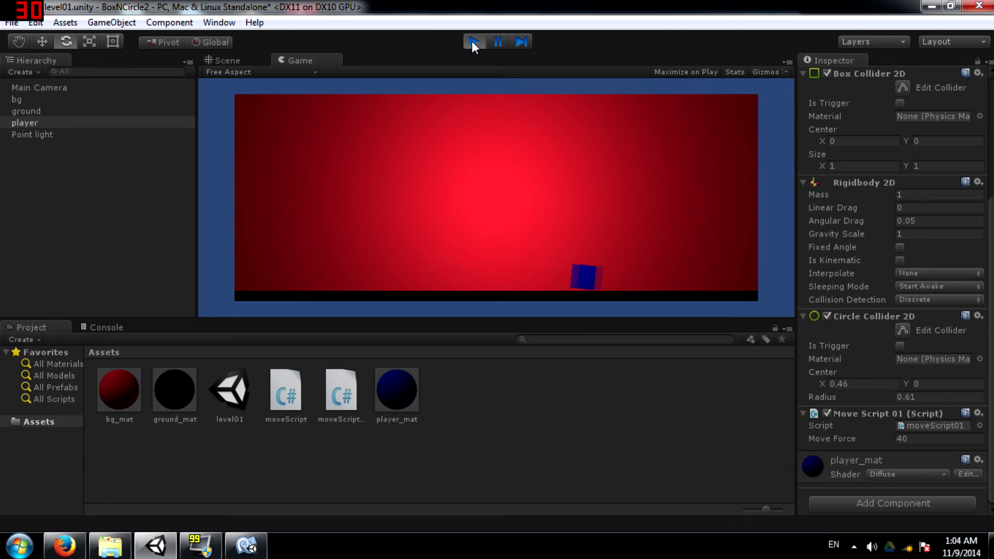
key("Left")
key("Right")
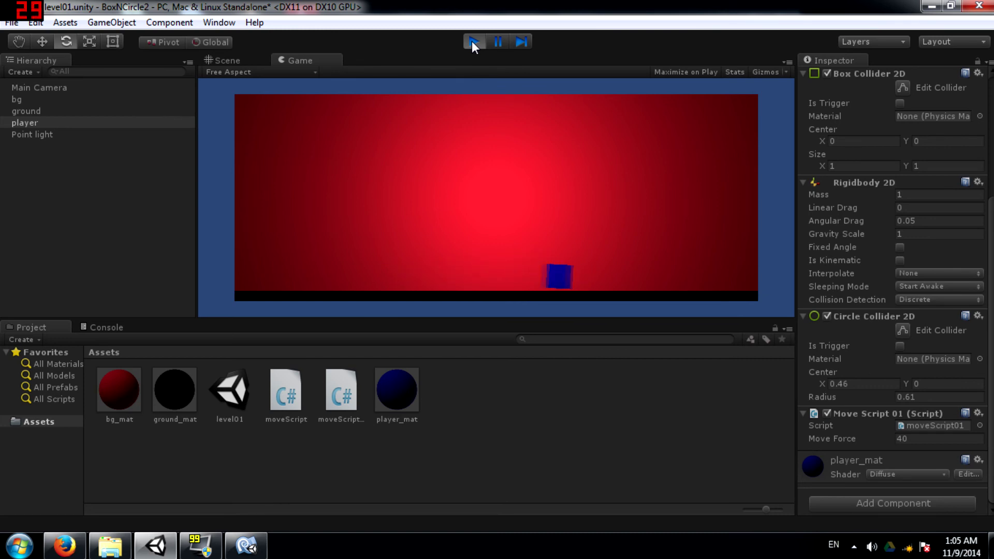
key("Left")
scroll(942, 169, "up", 5)
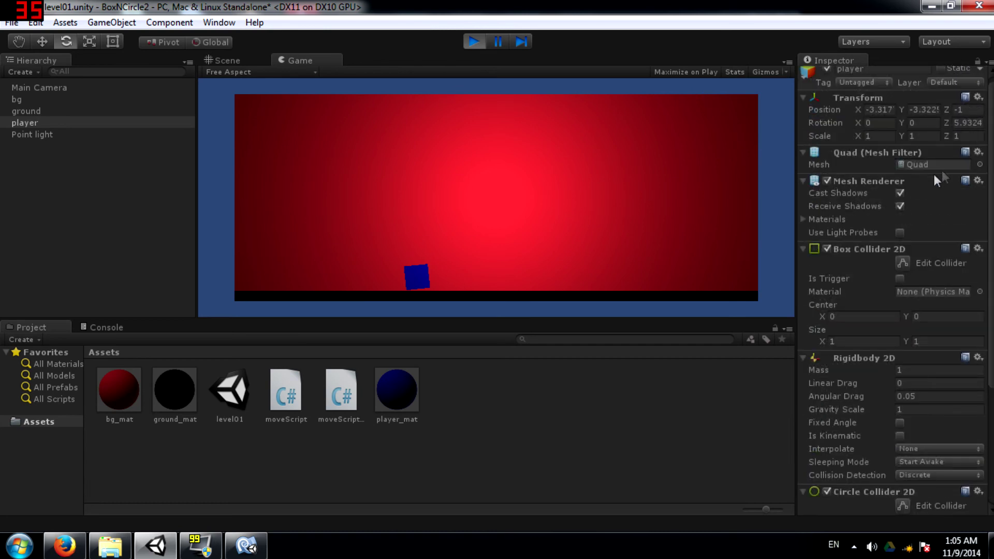
scroll(880, 204, "down", 4)
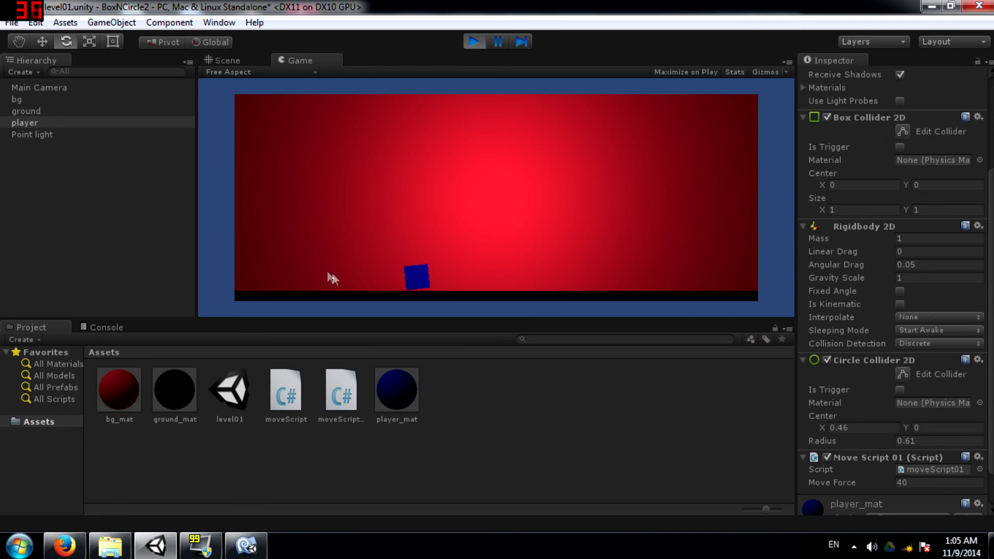
key("Right")
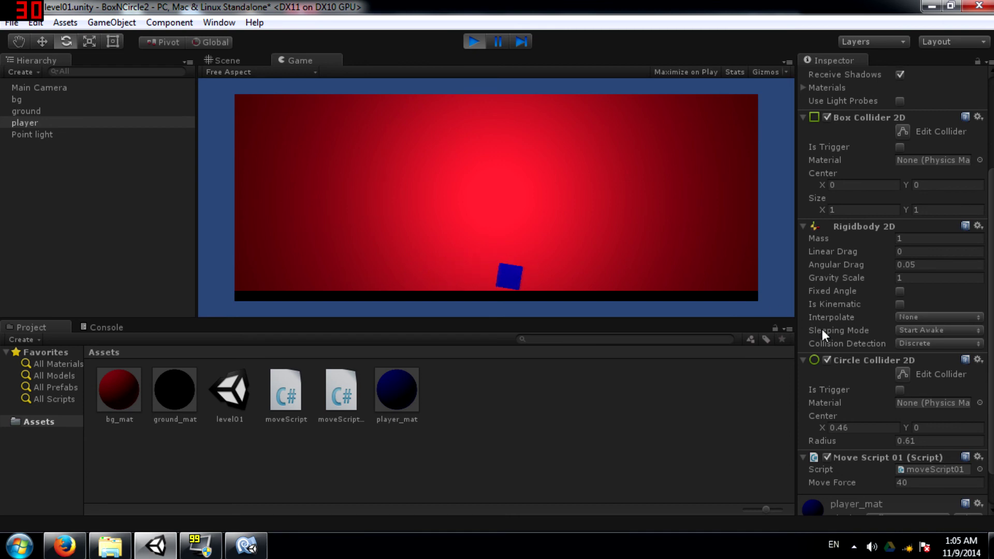
key("Left")
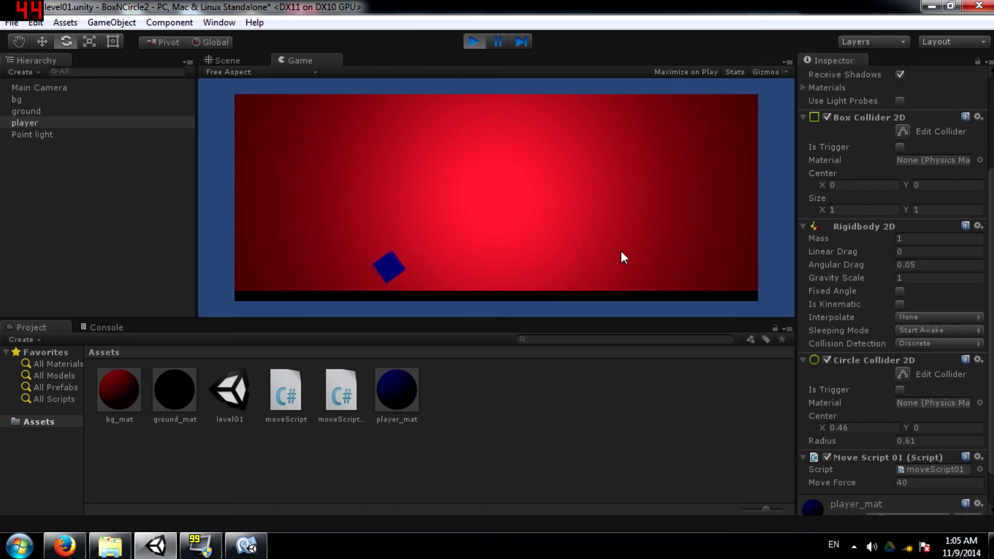
key("Right")
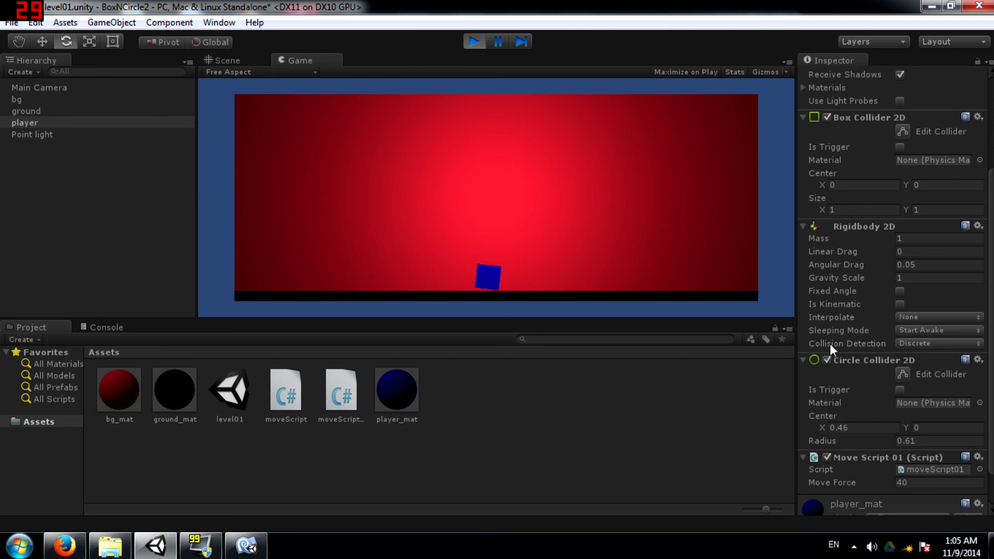